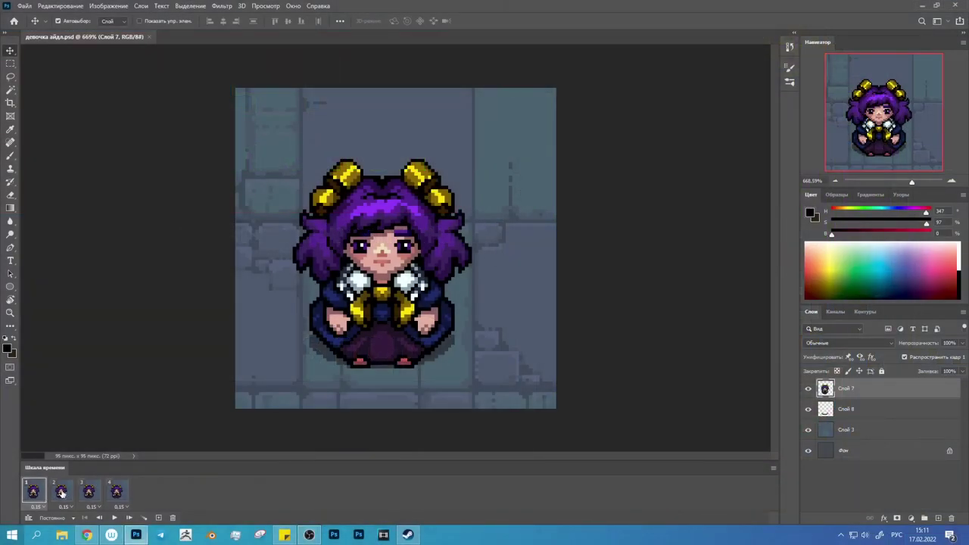
- On frame 2, duplicate Слой 7 and hide Слой 7 and Слой 7 копия 2
click(61, 492)
drag(847, 388, 938, 518)
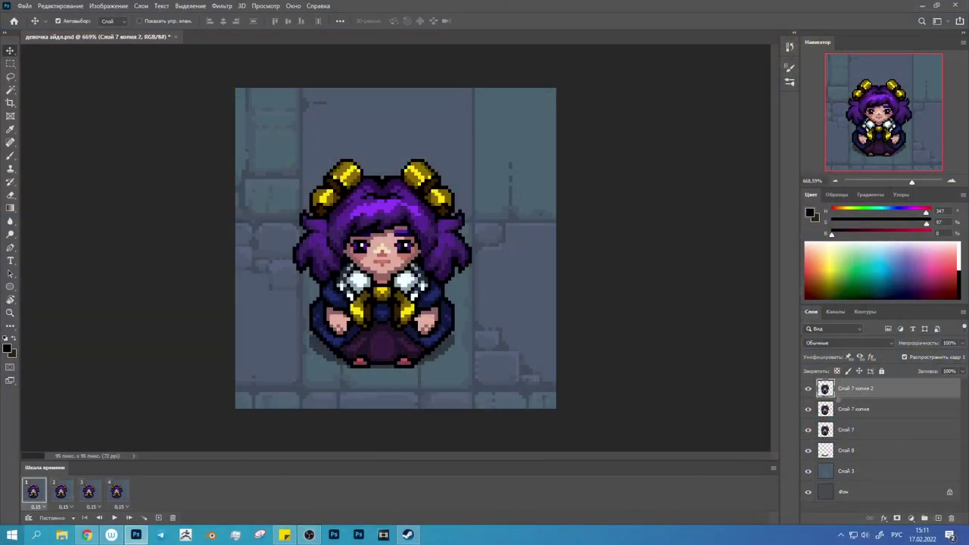
click(807, 388)
click(807, 430)
scroll(429, 301, up, 2)
key(l)
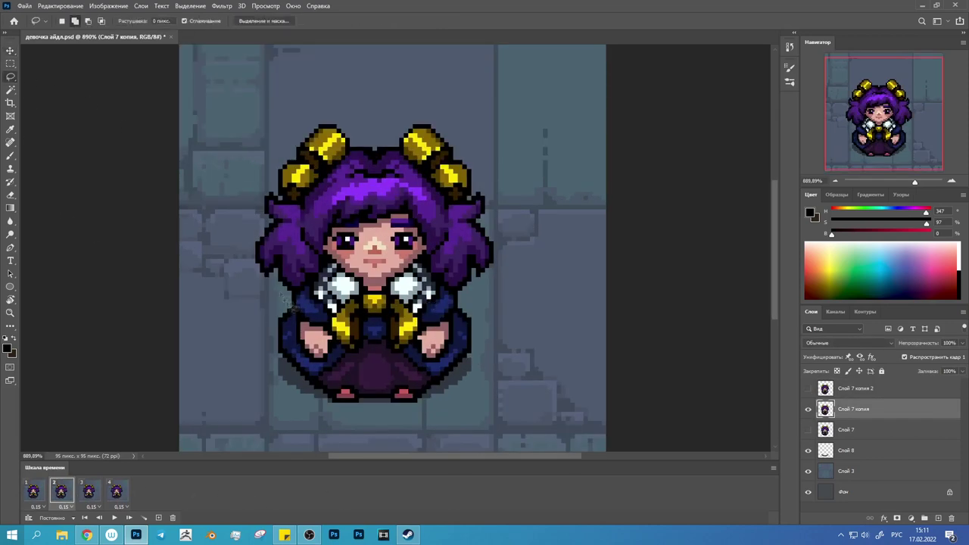
- Lasso the girl's head and hair and move it down one pixel with Free Transform
drag(325, 261, 221, 240)
key(ctrl+t)
click(437, 20)
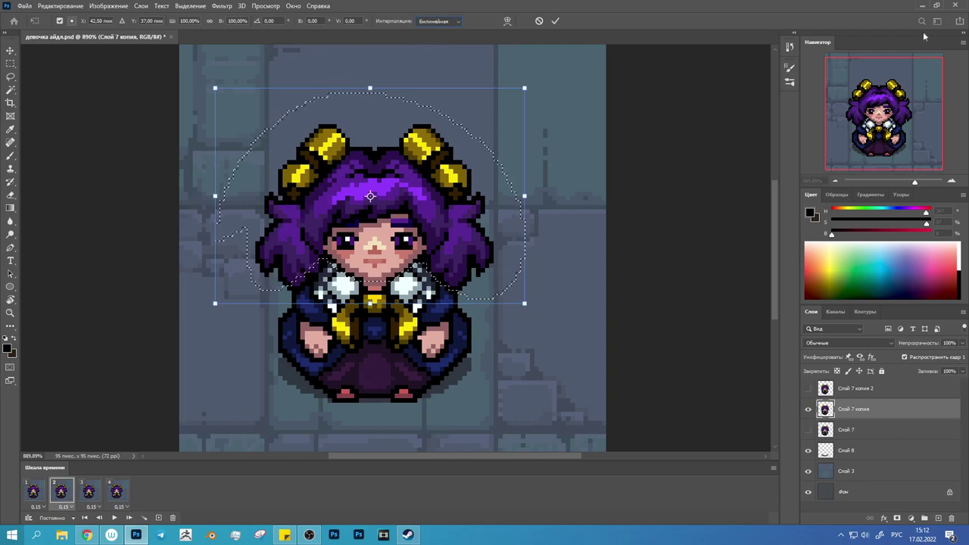
key(Down)
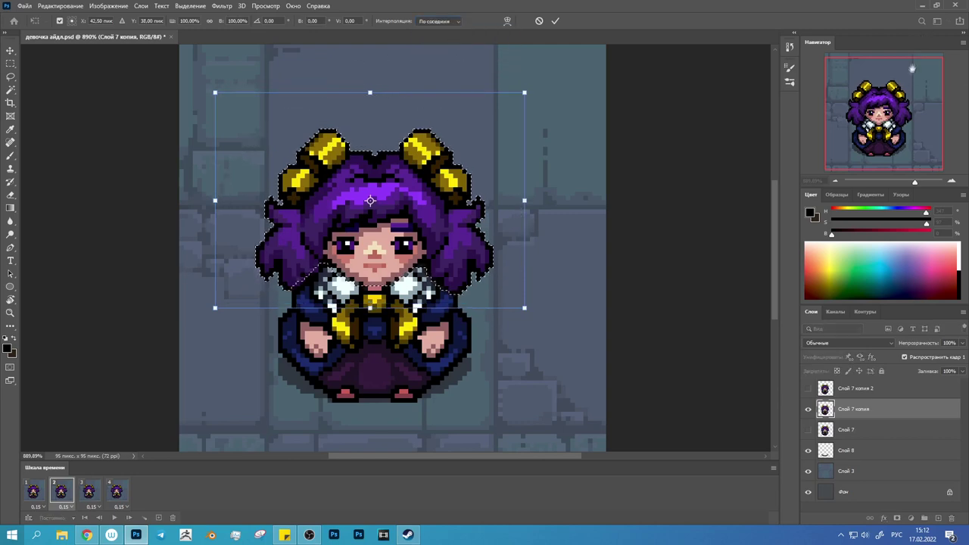
key(Return)
mouse_move(289, 295)
mouse_down()
mouse_move(342, 354)
mouse_move(249, 227)
mouse_up()
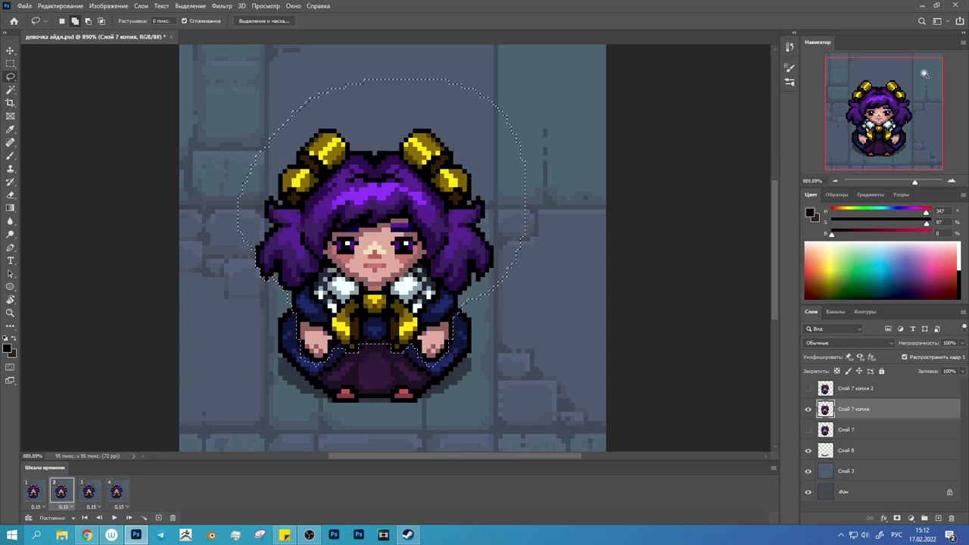
key(ctrl+d)
- Play the animation to preview the head bob, returning to frame 2
key(space)
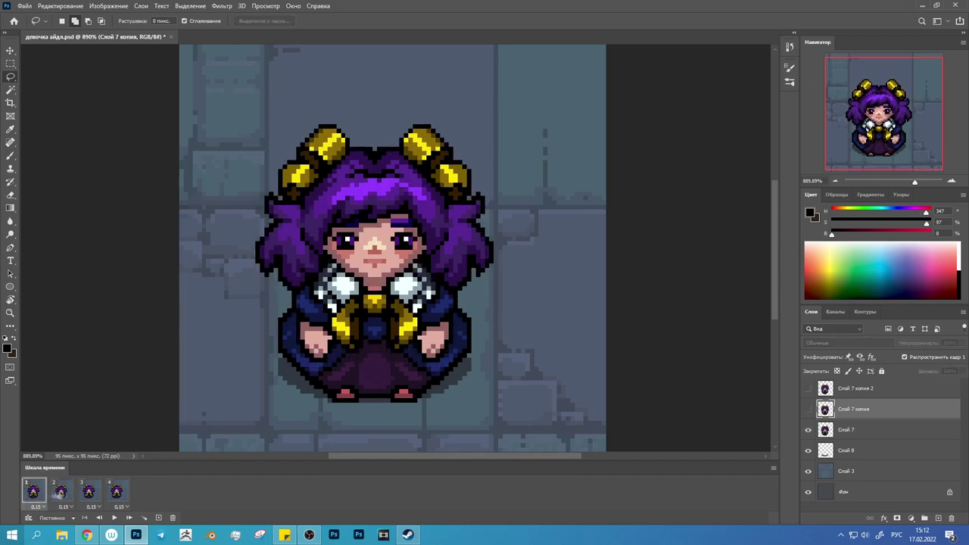
click(63, 495)
key(space)
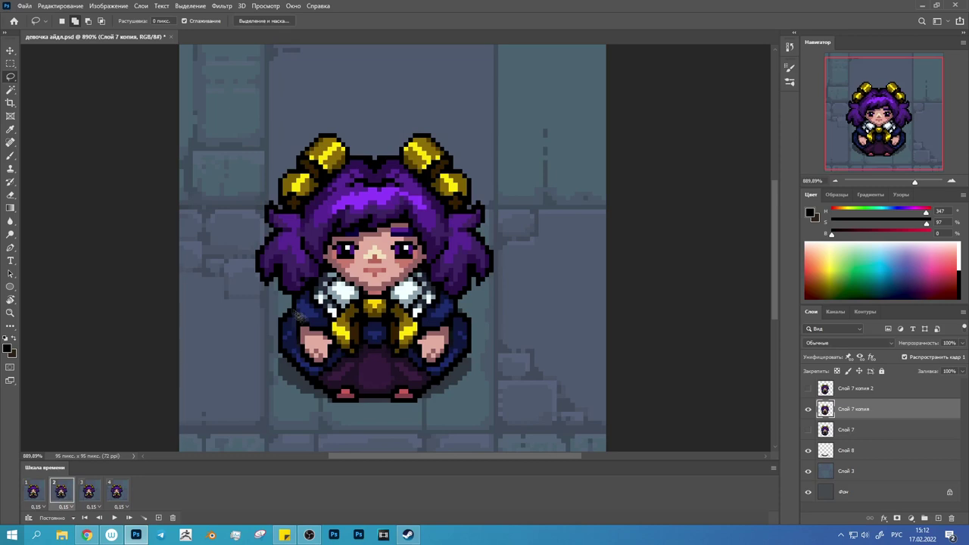
drag(288, 306, 276, 314)
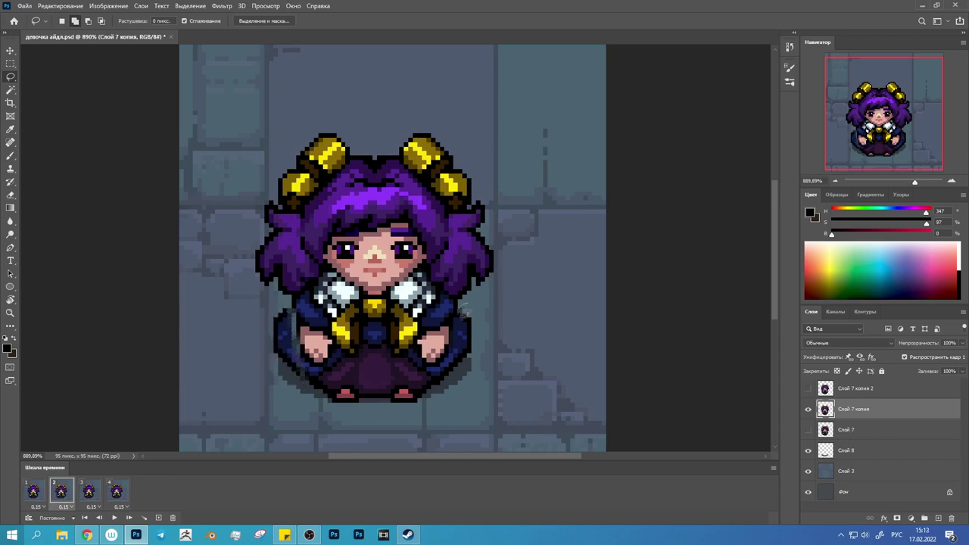
key(space)
key(space)
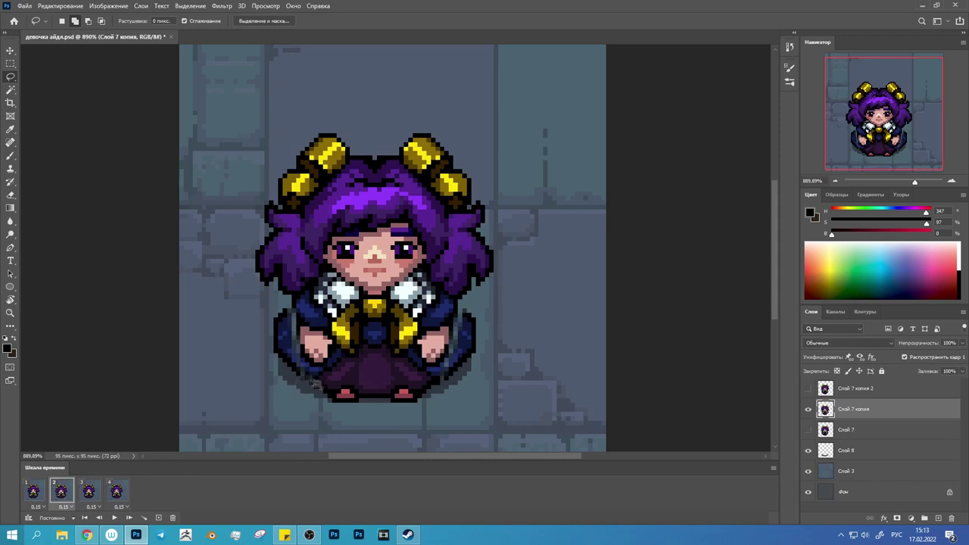
- Set up the Pencil with a 1 px pixel-art brush and vertical mirror symmetry
key(b)
click(62, 20)
scroll(250, 286, down, 5)
double_click(47, 216)
click(452, 21)
click(483, 59)
key(Return)
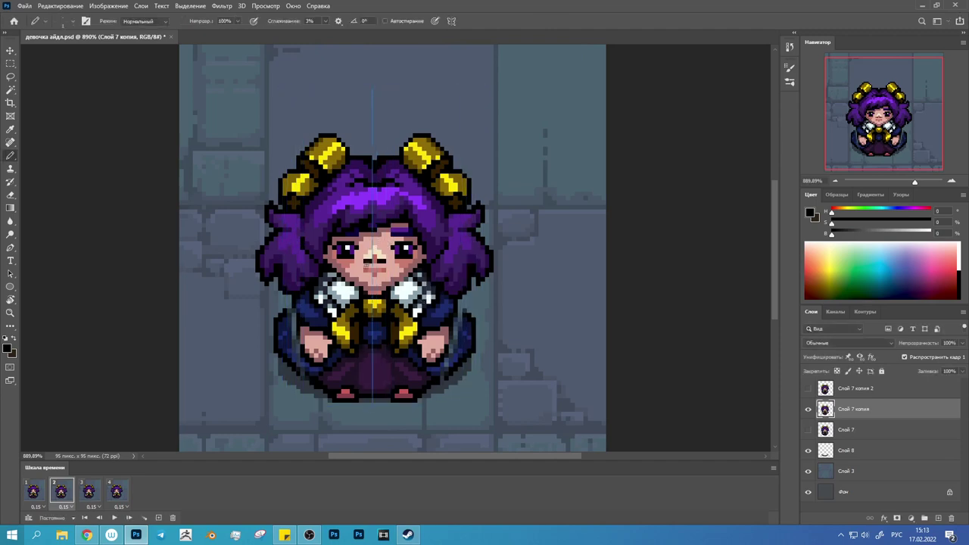
- Sample dark navy, lighter blue and dark purple from the sprite on frame 2
alt+click(450, 353)
alt+click(295, 349)
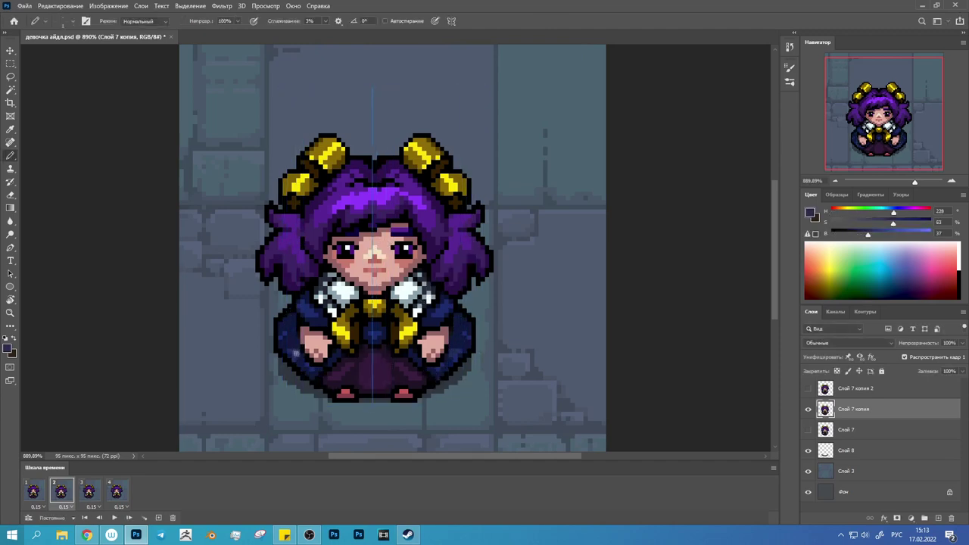
key(space)
key(space)
click(71, 497)
alt+click(352, 394)
key(space)
click(66, 503)
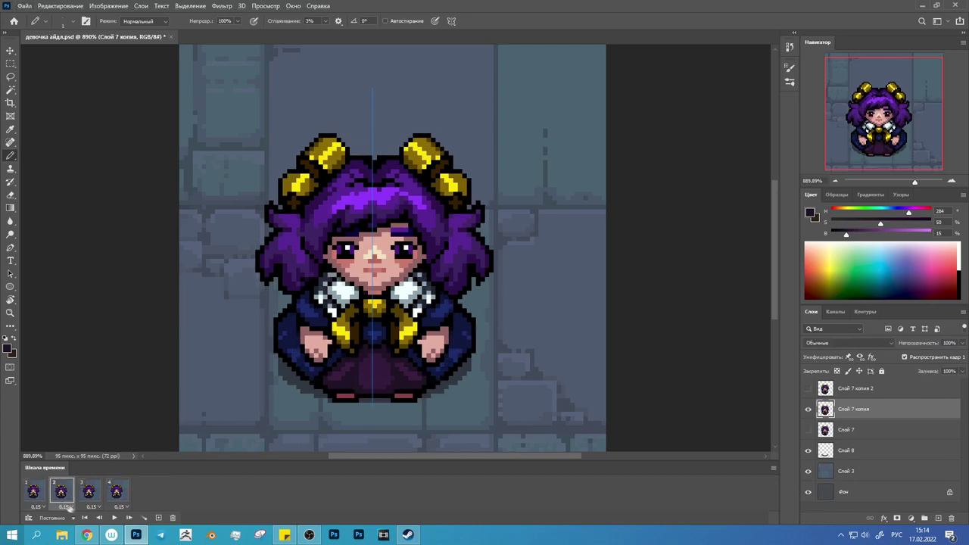
- Duplicate frame 2 and its sprite layer as Слой 7 копия 3, zooming in on the head
click(158, 517)
drag(823, 409, 937, 518)
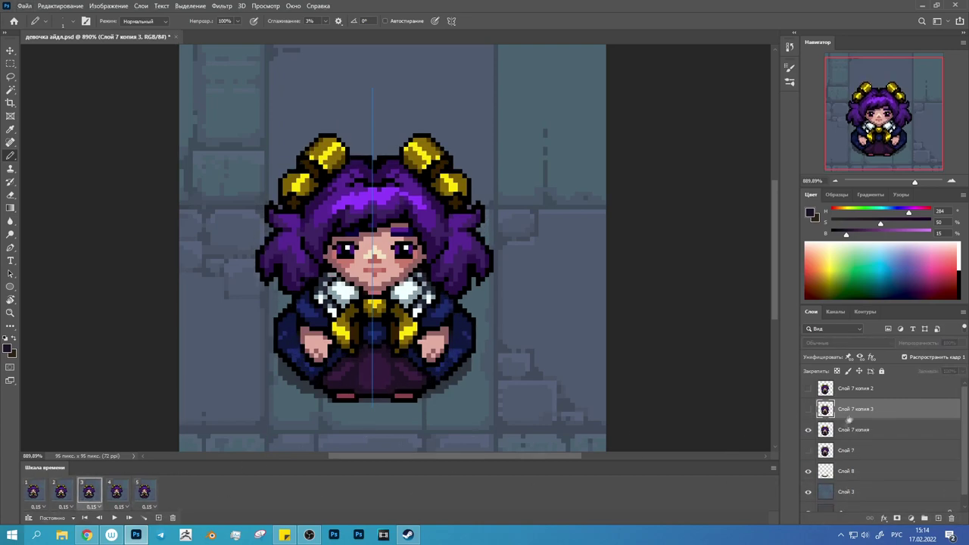
drag(915, 182, 916, 181)
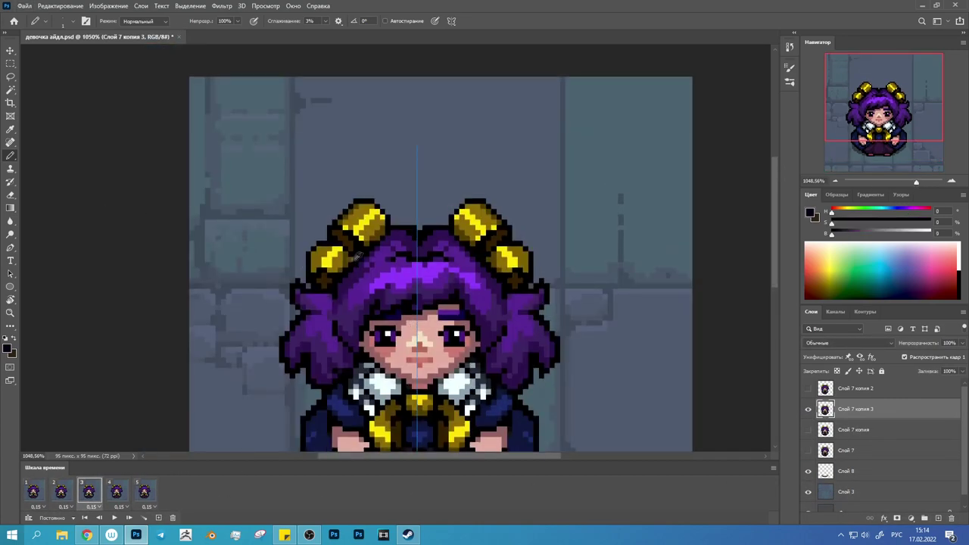
- Sample dark gold from the hair ornament as the drawing colour
alt+click(318, 271)
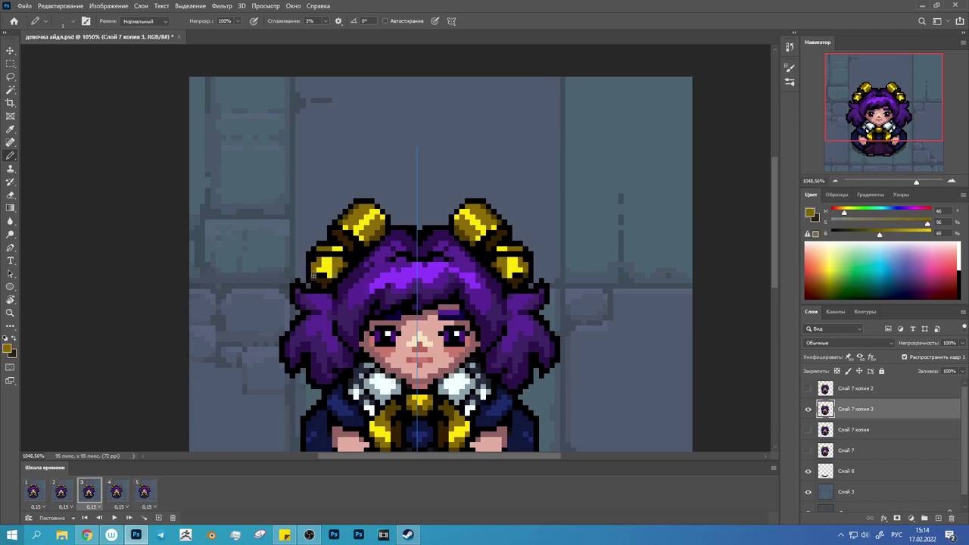
key(x)
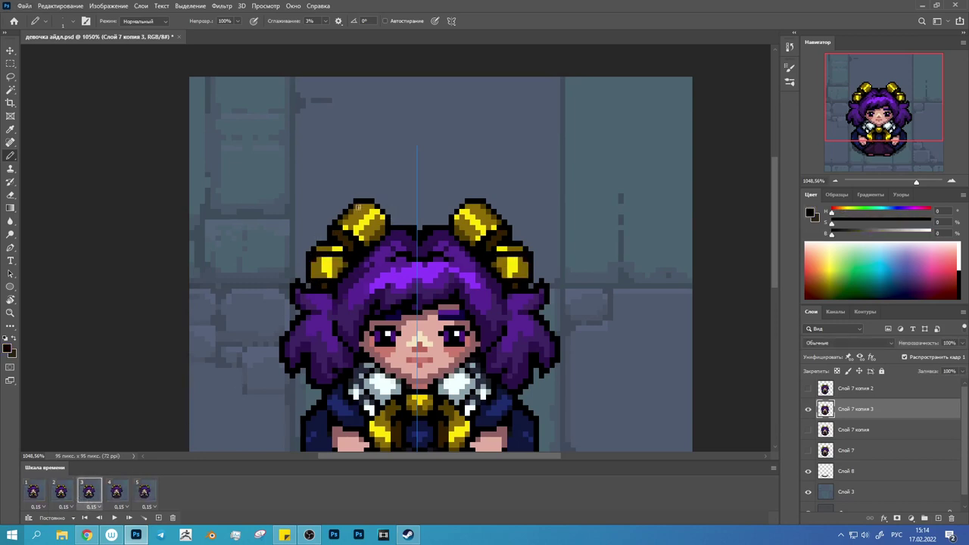
key(x)
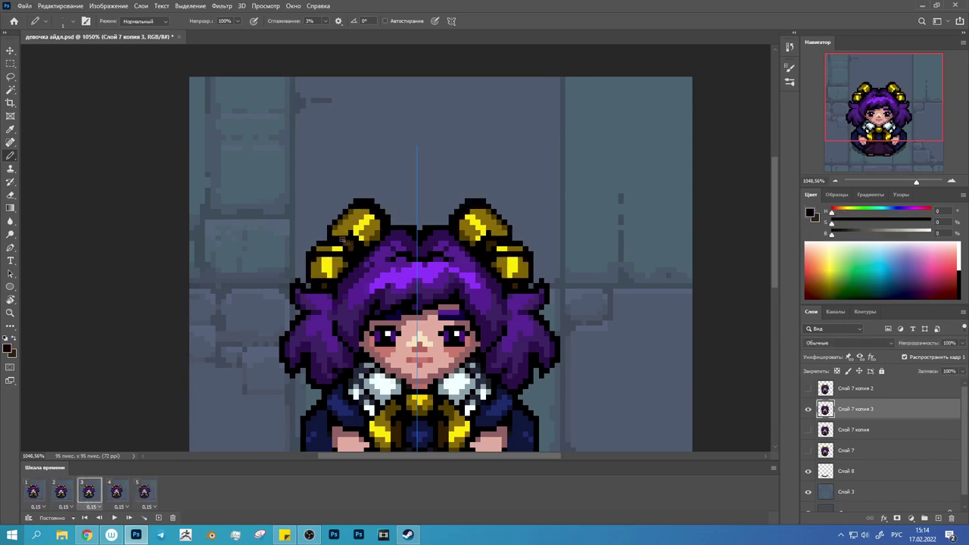
key(x)
key(x)
key(x)
alt+click(374, 240)
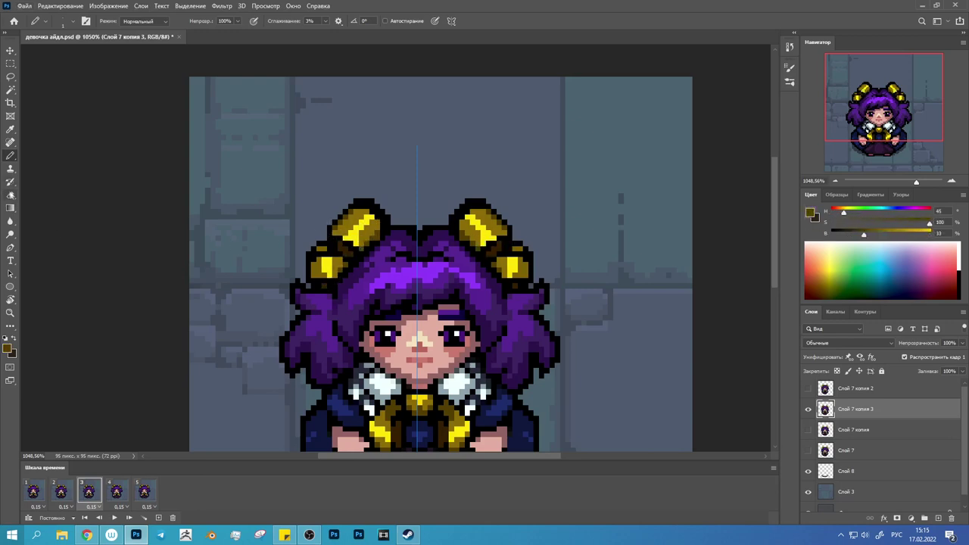
- Set the Eraser to a small 1 px brush in Pencil mode
key(e)
right_click(258, 305)
scroll(258, 305, up, 3)
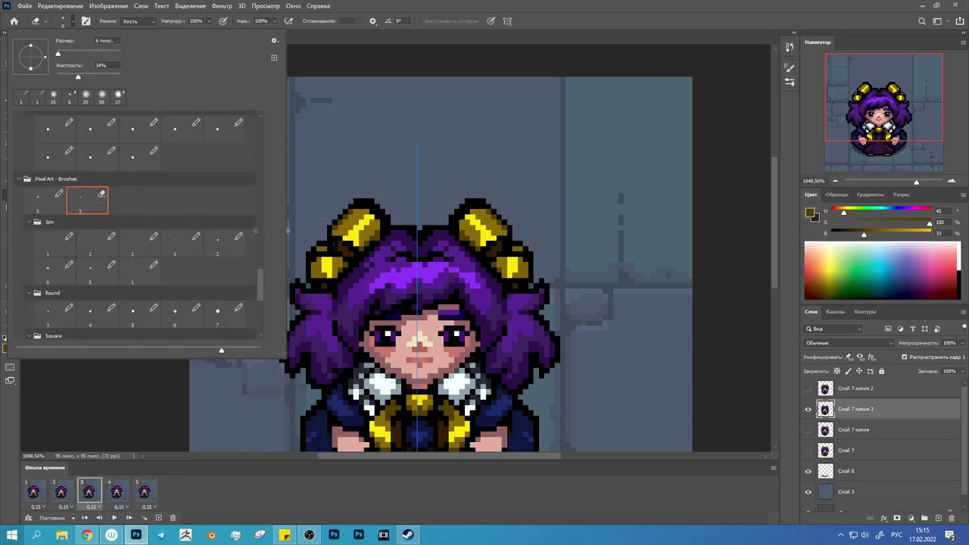
click(400, 209)
click(139, 21)
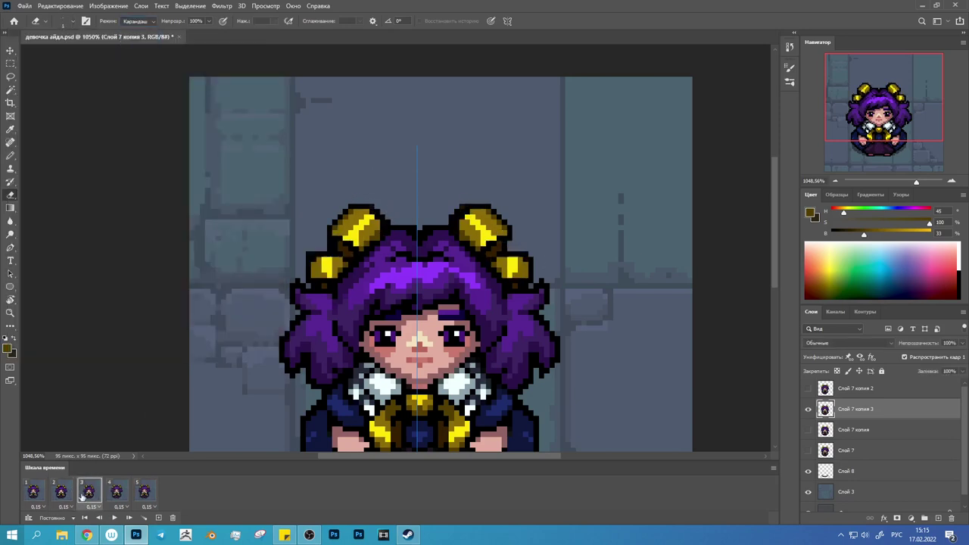
drag(393, 393, 384, 323)
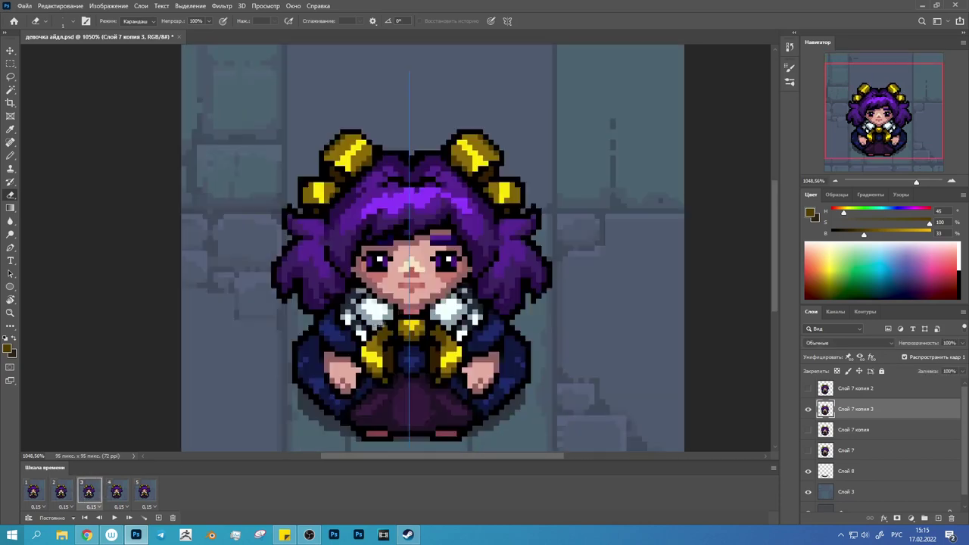
- Select the hair and face, then redraw the left hair edge in dark purple, mirrored
key(l)
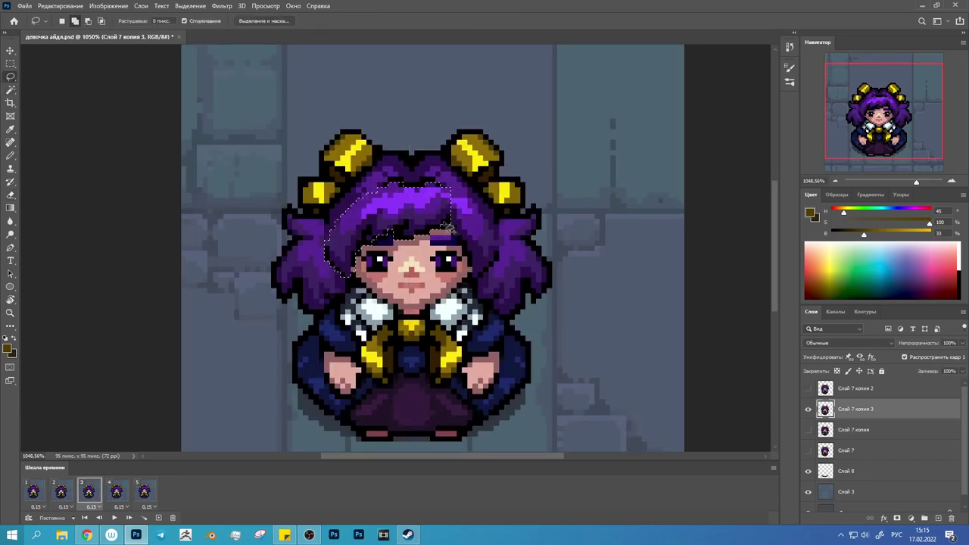
drag(352, 277, 326, 250)
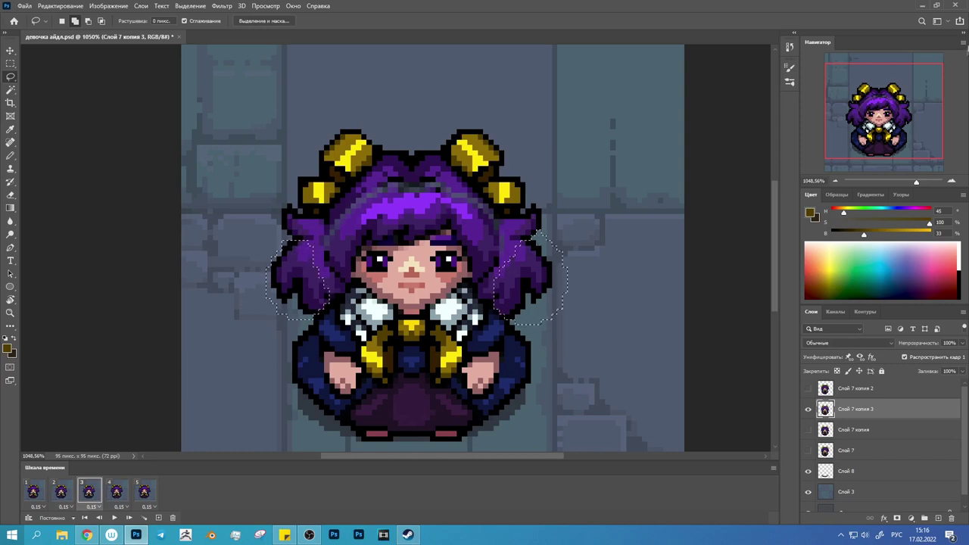
key(b)
alt+click(309, 213)
mouse_move(301, 240)
mouse_down()
mouse_move(274, 250)
mouse_move(282, 306)
mouse_move(283, 219)
mouse_up()
- Repaint more mirrored hair-edge pixels using sampled hair colours
key(e)
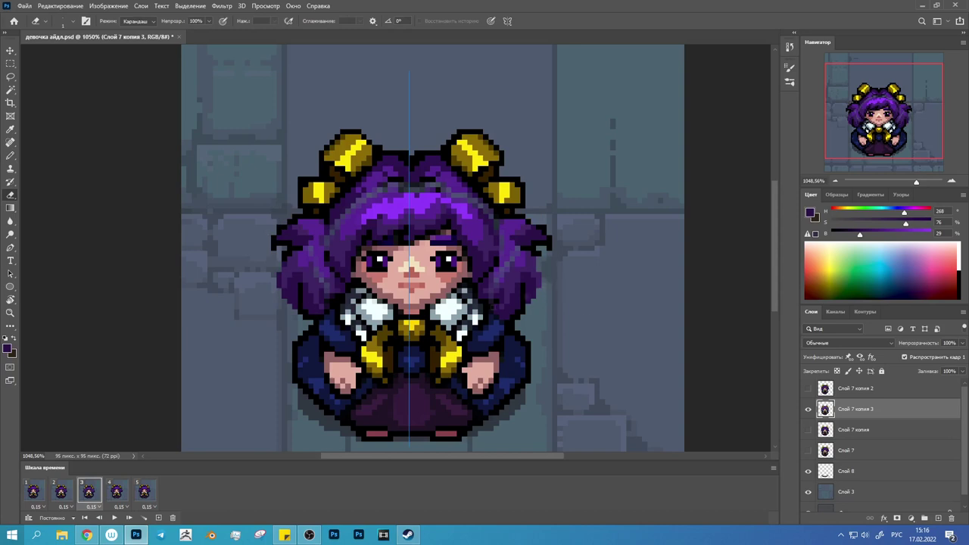
key(b)
alt+click(291, 306)
drag(291, 303, 307, 318)
alt+click(341, 205)
drag(356, 201, 335, 238)
- Sample several purple shades from the hair, then reset the drawing colour to black
alt+click(460, 195)
alt+click(484, 206)
alt+click(496, 227)
alt+click(326, 250)
alt+click(325, 289)
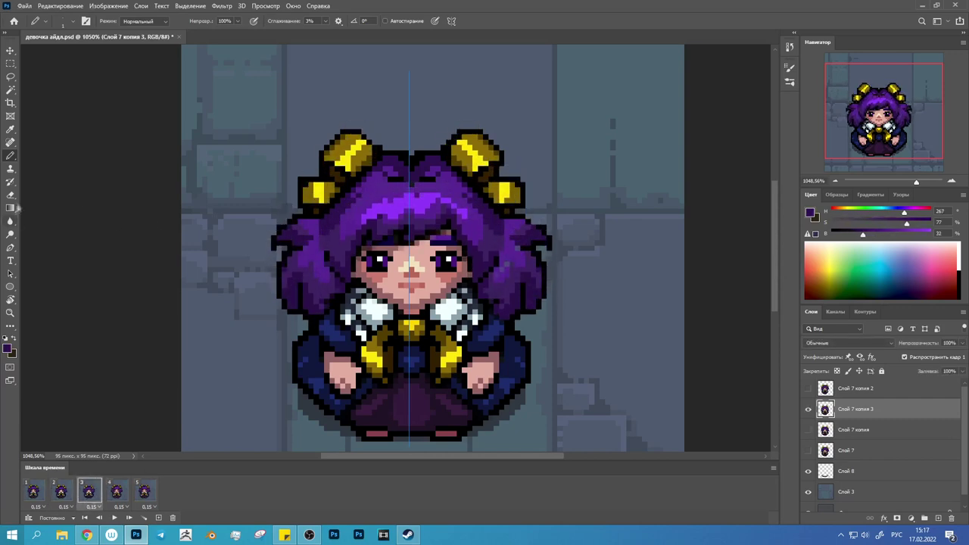
key(d)
alt+click(382, 188)
key(d)
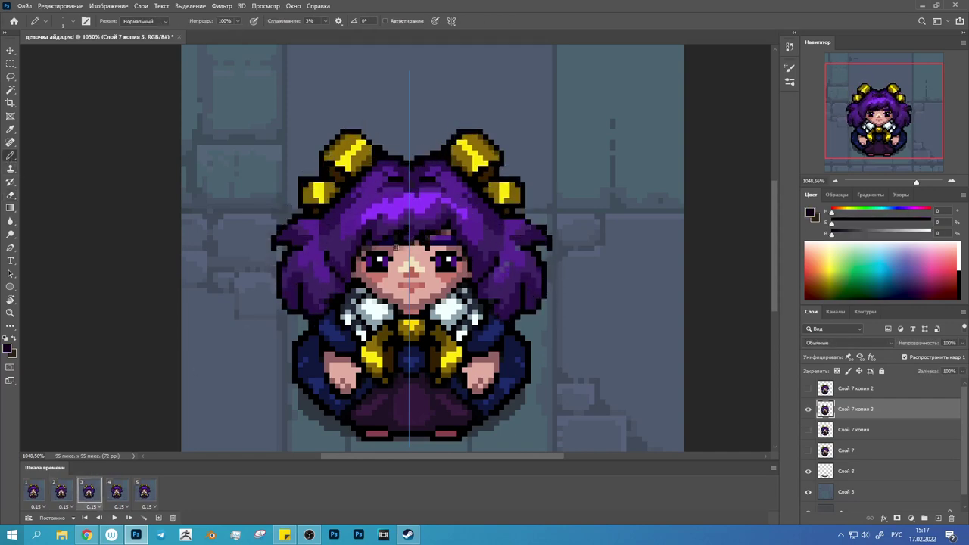
- Preview the animation, then add a muted reddish pixel near the hairline on frame 3
key(space)
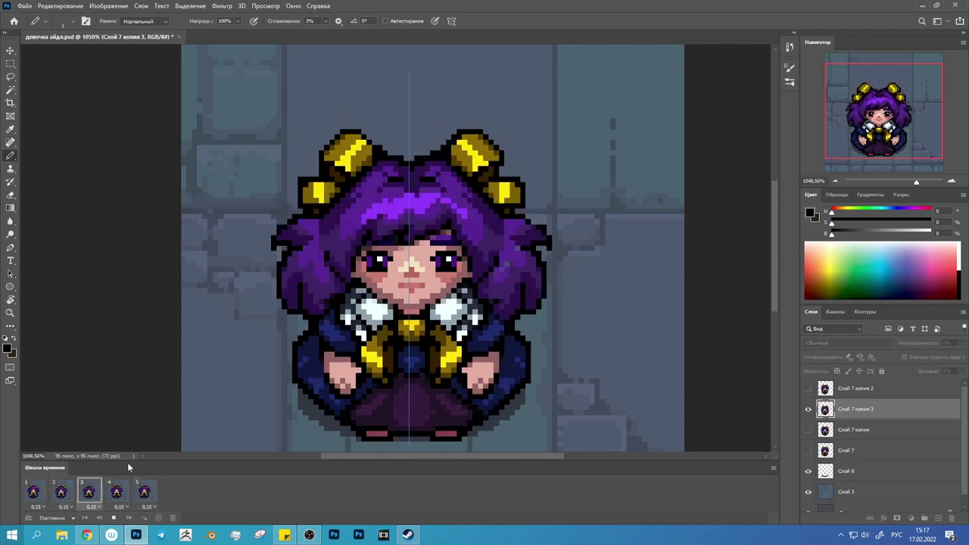
click(451, 20)
key(Escape)
alt+click(374, 236)
alt+click(442, 227)
alt+click(401, 246)
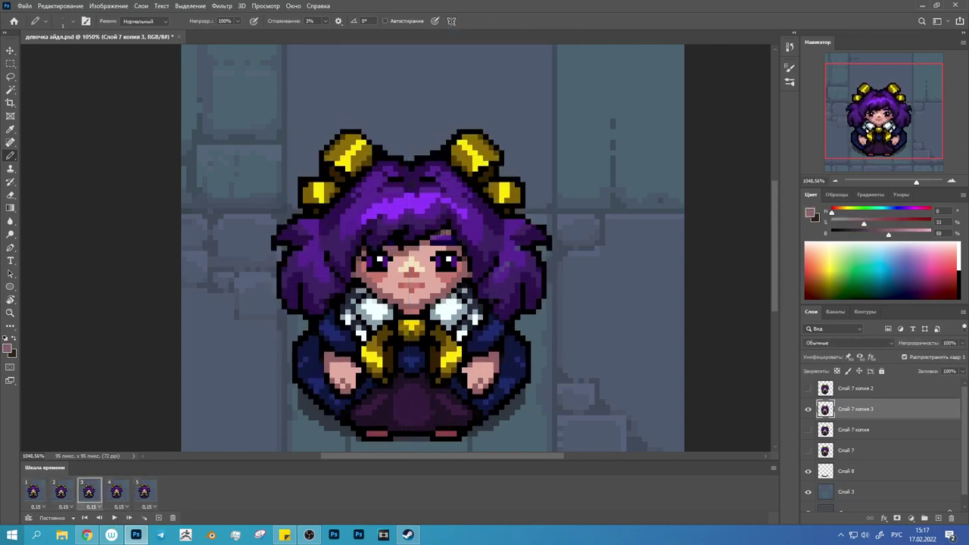
alt+click(367, 237)
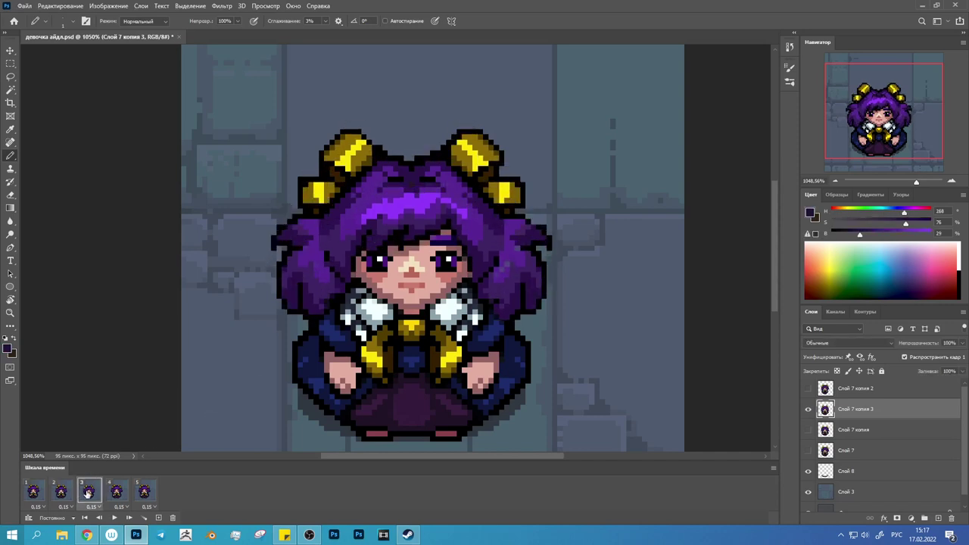
alt+click(343, 290)
click(60, 492)
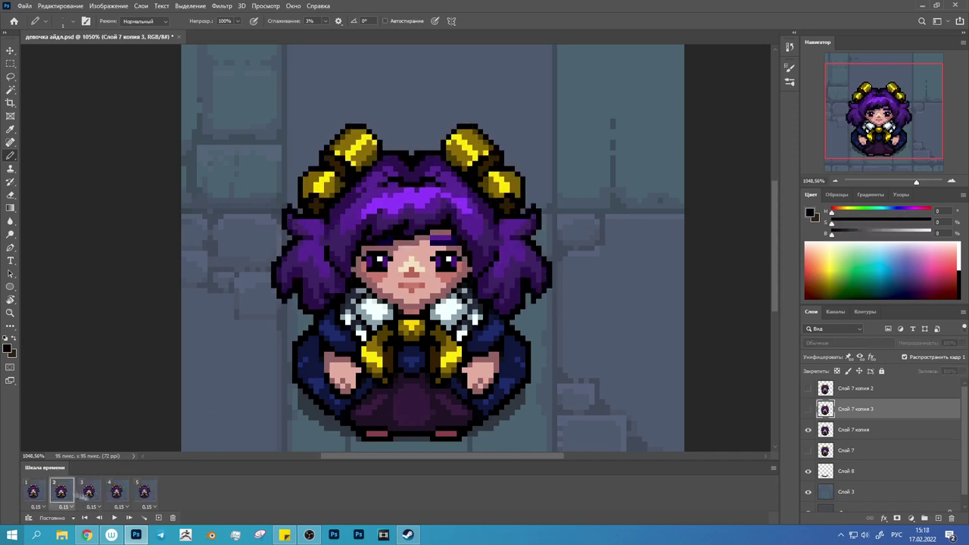
- Turn on vertical symmetry centred on the sprite; sample yellow, black and blue-grey colours
click(451, 21)
click(473, 36)
alt+click(387, 336)
alt+click(385, 361)
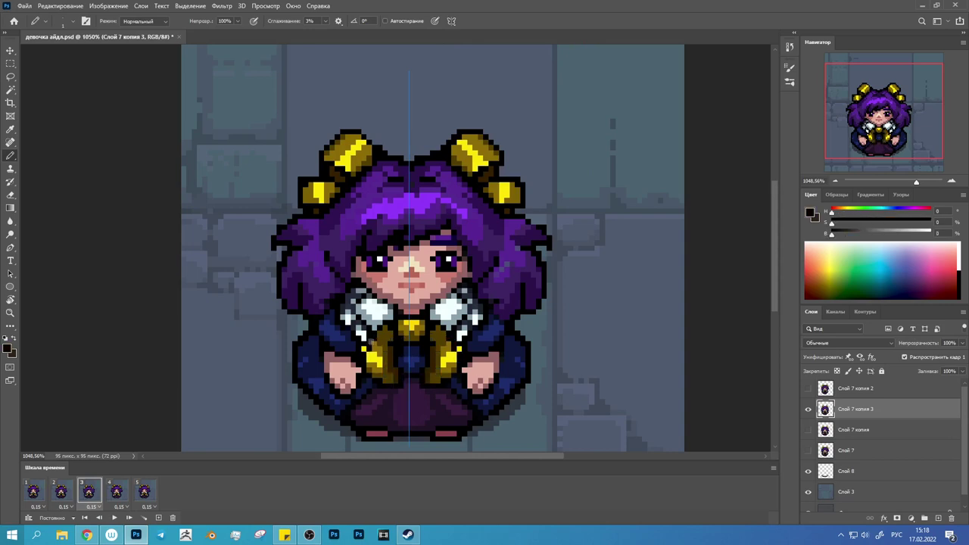
alt+click(399, 383)
alt+click(380, 327)
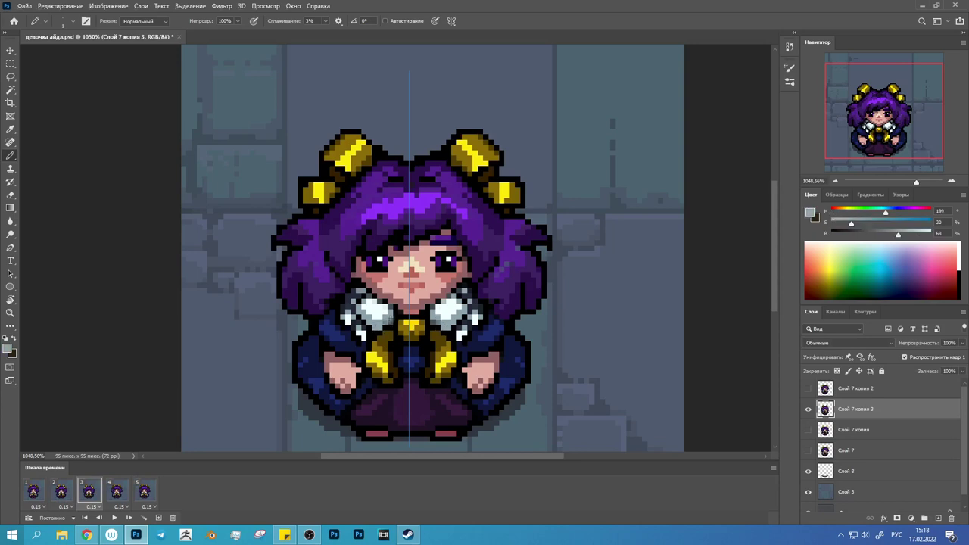
scroll(365, 382, down, 3)
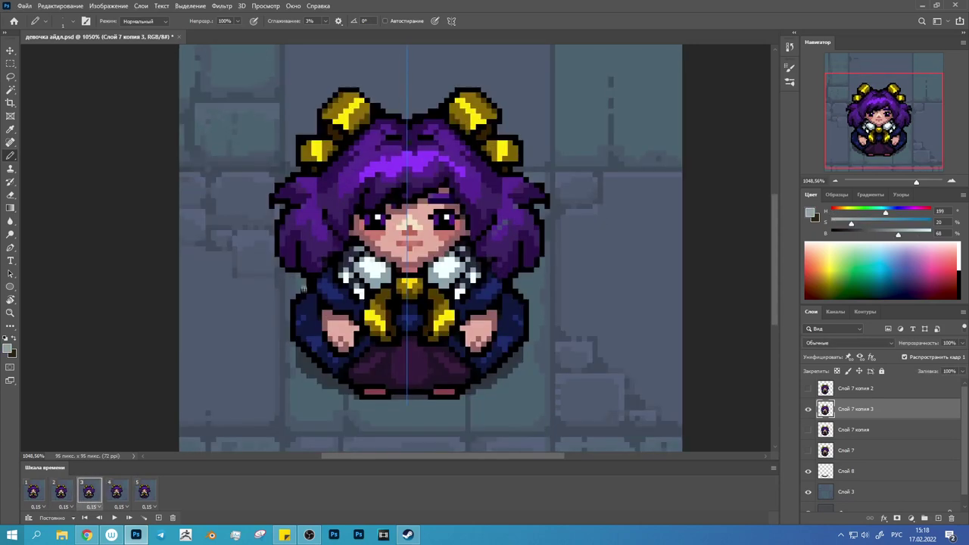
- Redraw the robe's lower outline wider in black, then preview and stop on frame 3
alt+click(306, 290)
drag(286, 304, 310, 295)
click(128, 518)
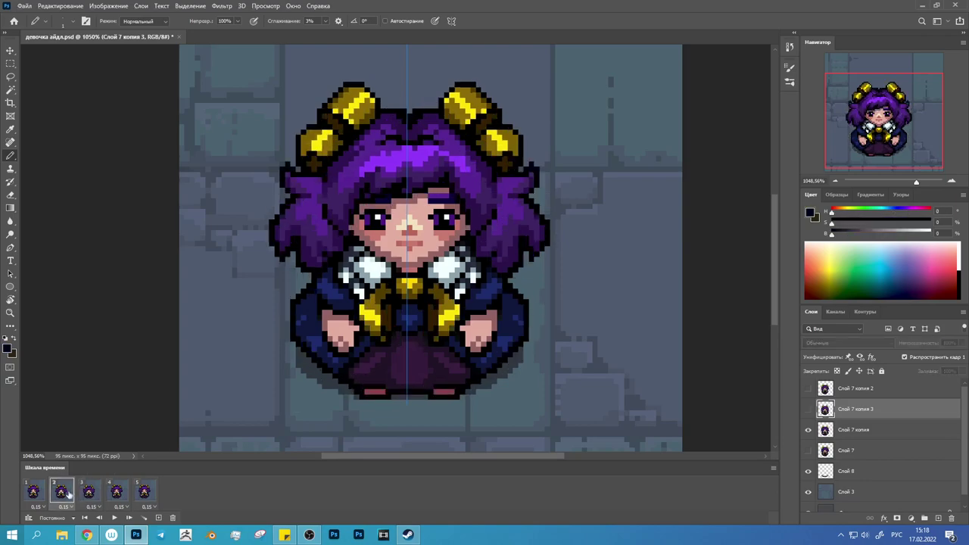
click(115, 517)
click(88, 492)
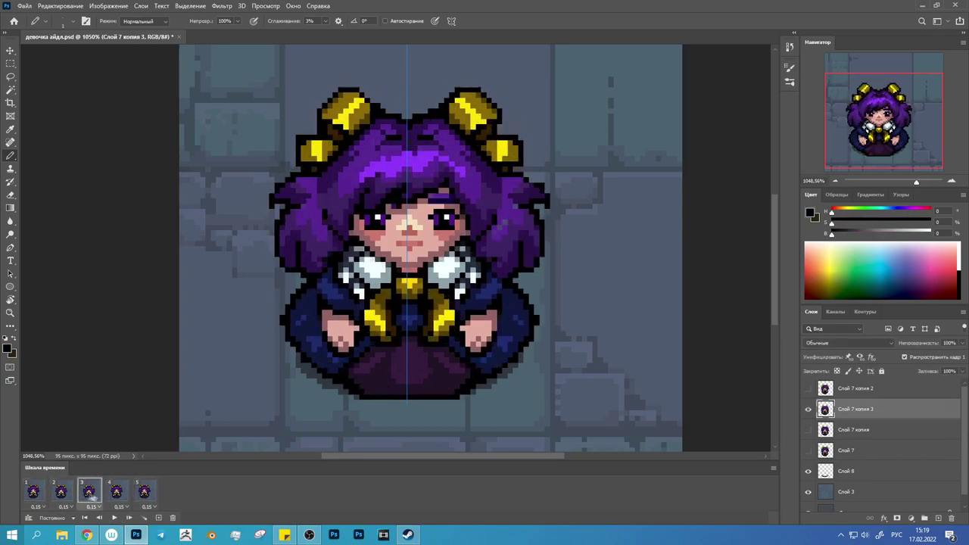
click(119, 516)
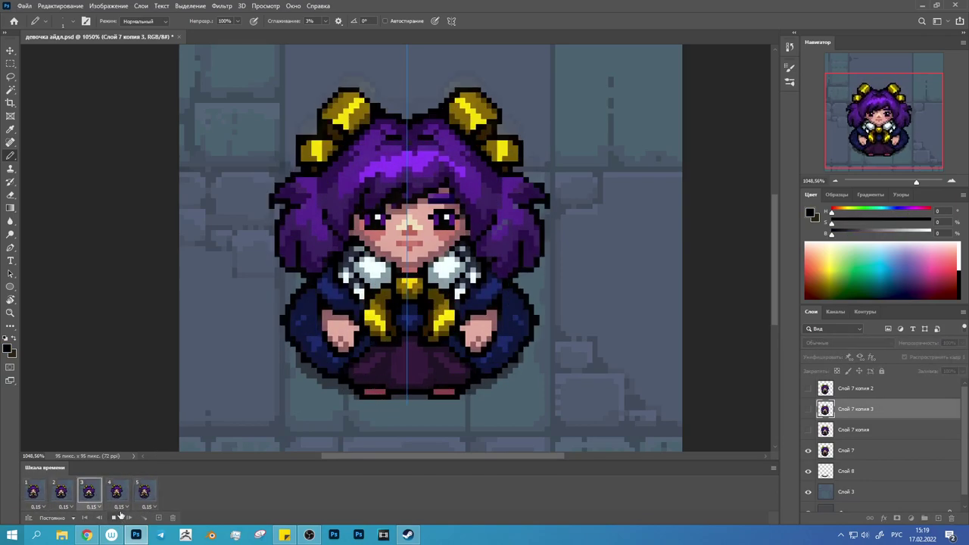
click(92, 500)
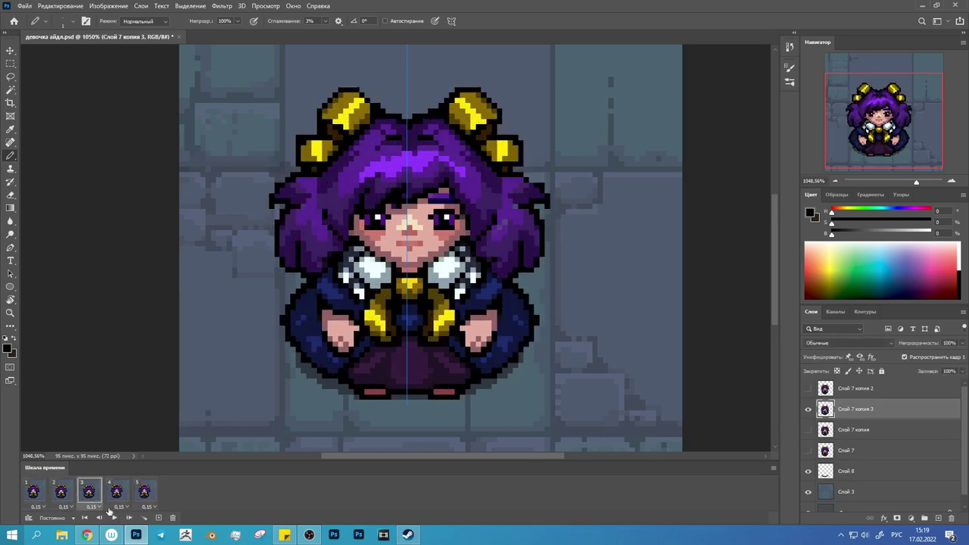
- Sample hair purple, eye-highlight white, skin and blush pink on frame 3
key(space)
click(89, 492)
alt+click(333, 256)
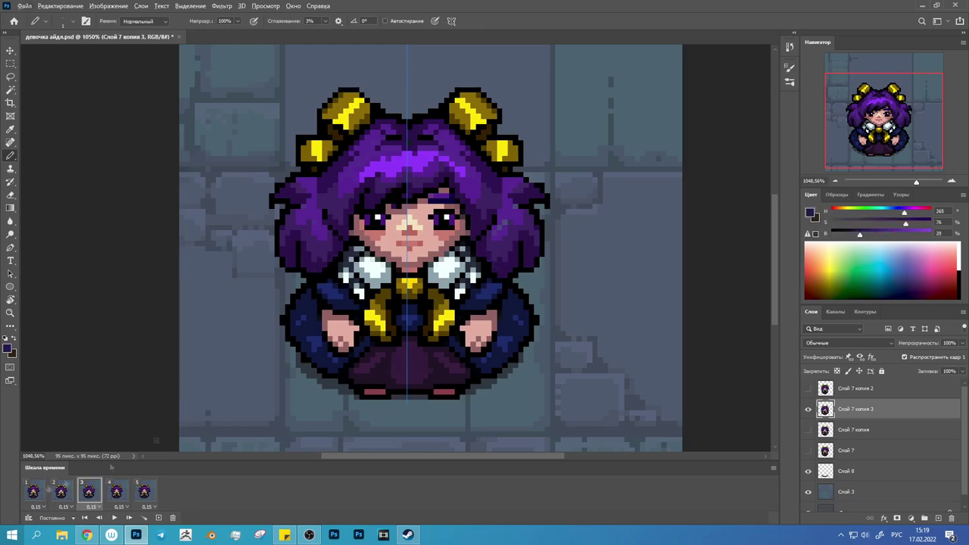
alt+click(447, 221)
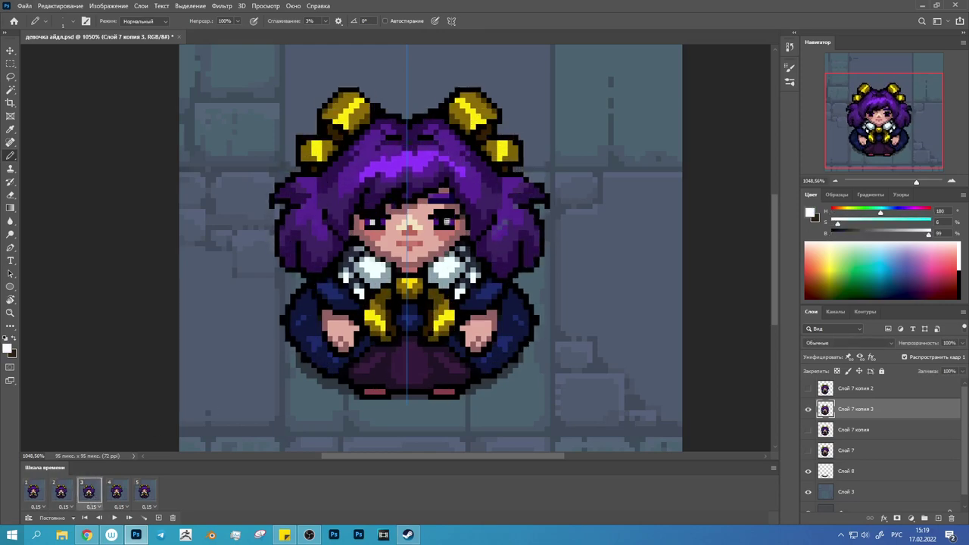
key(space)
click(89, 492)
alt+click(368, 244)
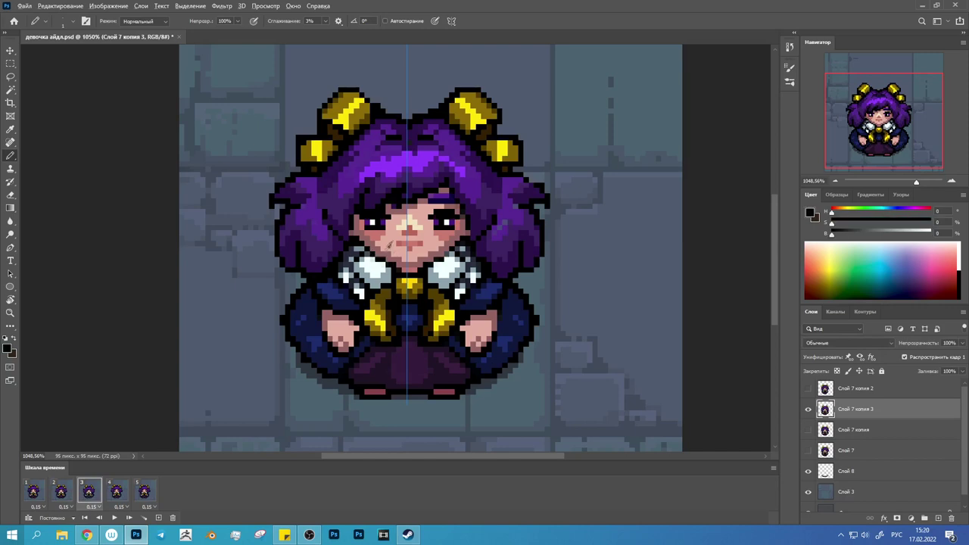
alt+click(373, 234)
- Reset to black, preview again, and sample the outline and purple hair colours
key(d)
key(space)
click(88, 492)
alt+click(327, 344)
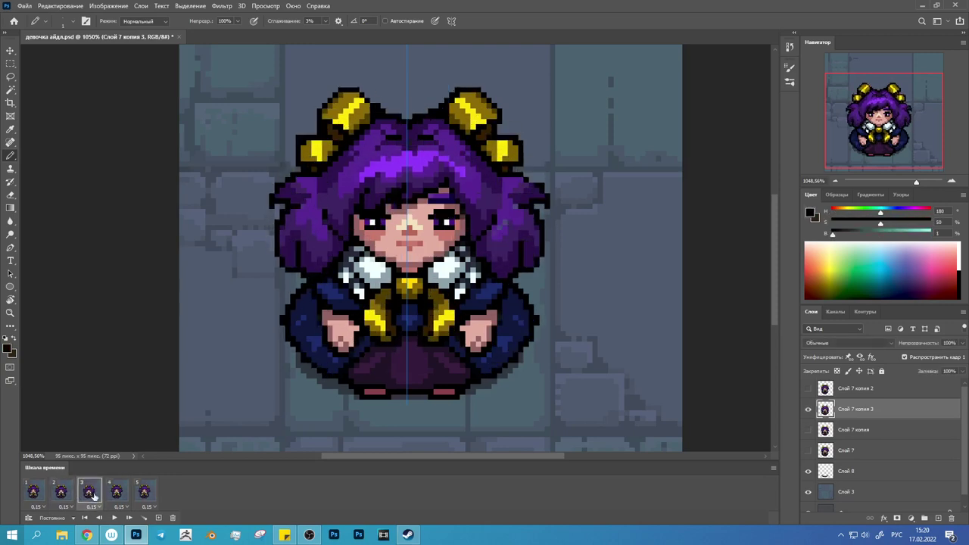
alt+click(500, 217)
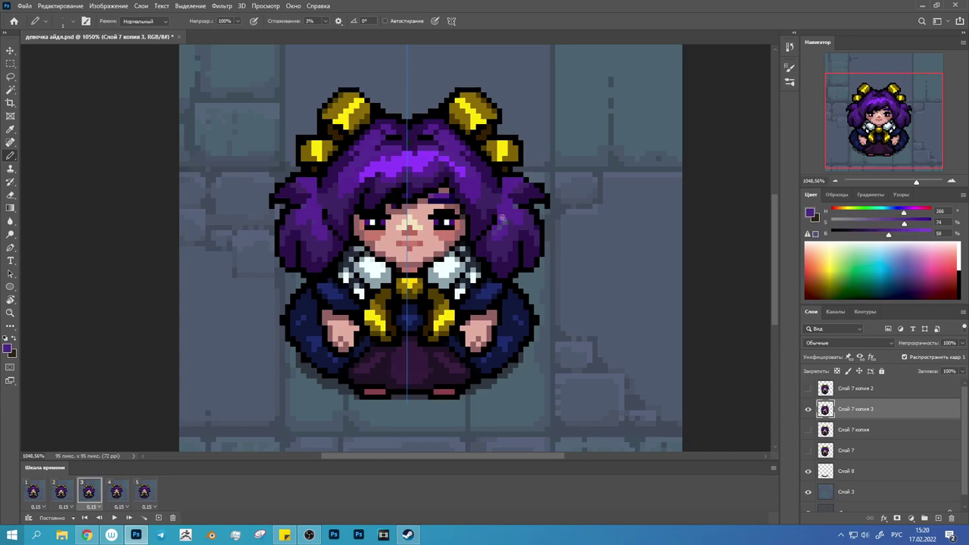
- Add frame 6 with Слой 7 hidden and only Слой 7 копия 2 visible
click(118, 494)
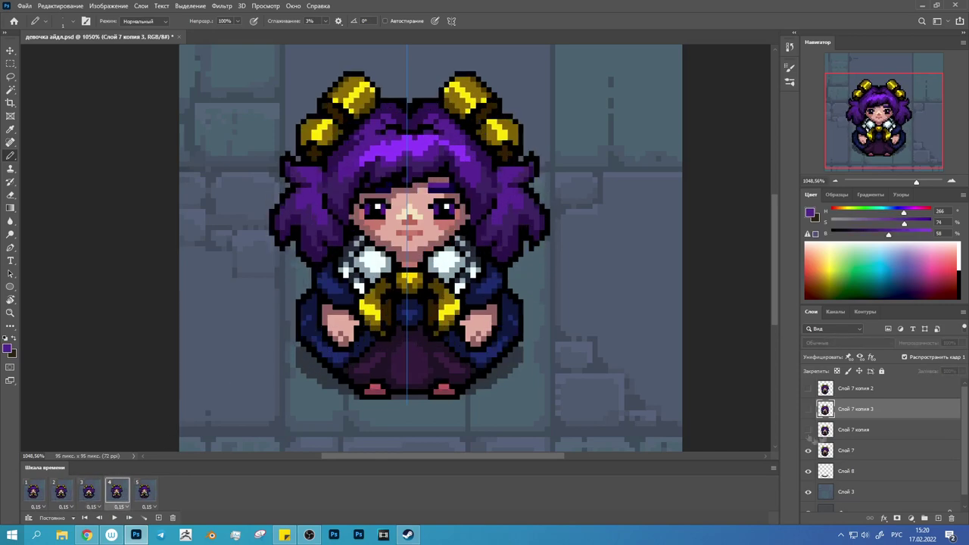
click(61, 492)
click(143, 492)
click(158, 518)
click(807, 451)
click(807, 388)
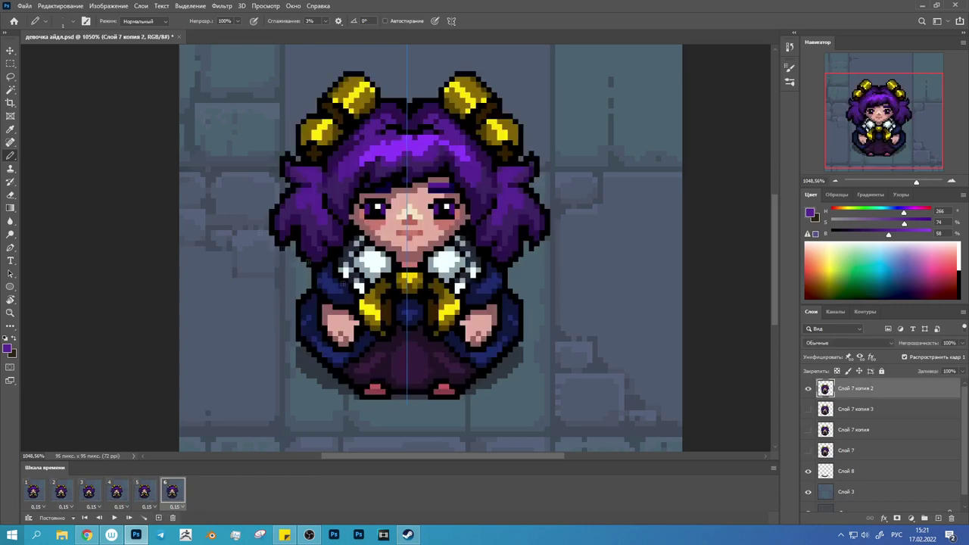
key(l)
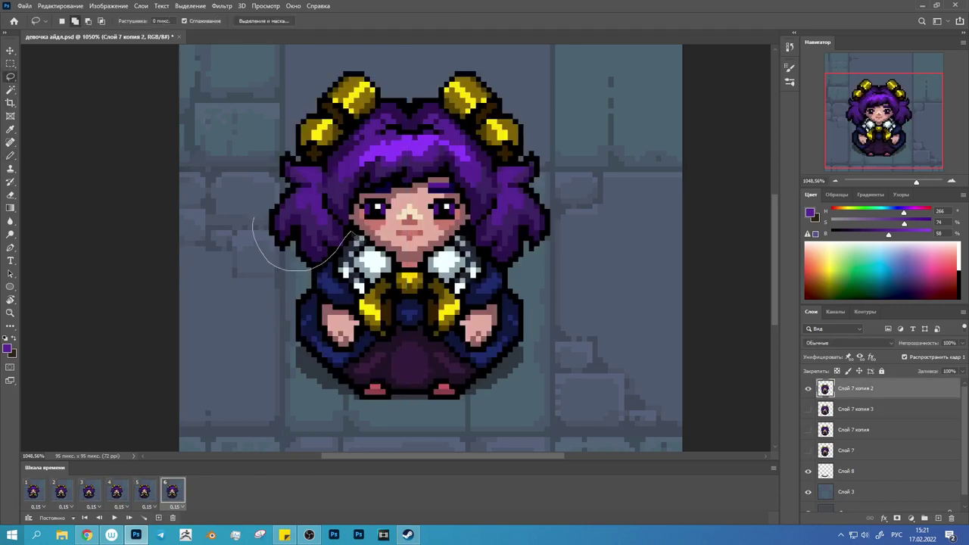
- Lasso frame 6's lower body, scale it to about 96% width, and nudge it with Move
drag(322, 265, 319, 272)
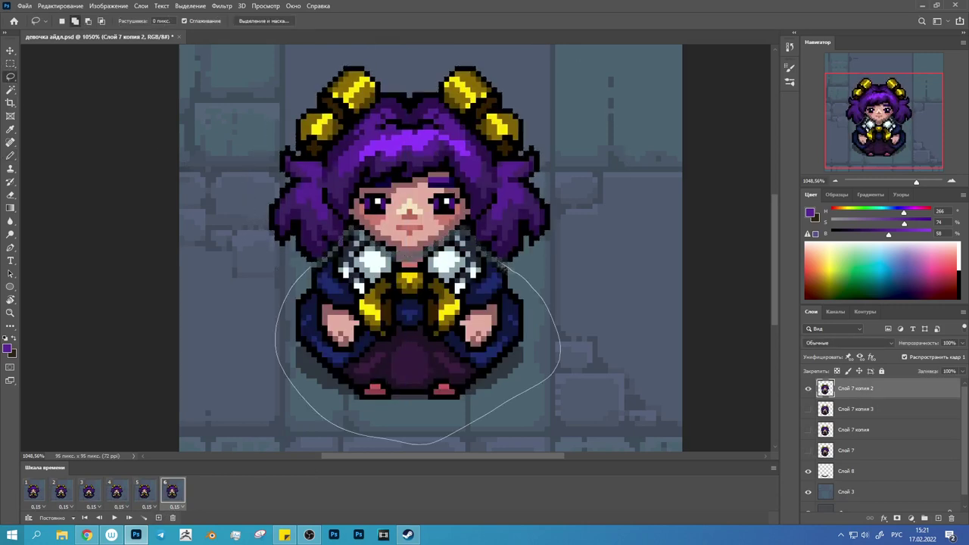
key(ctrl+t)
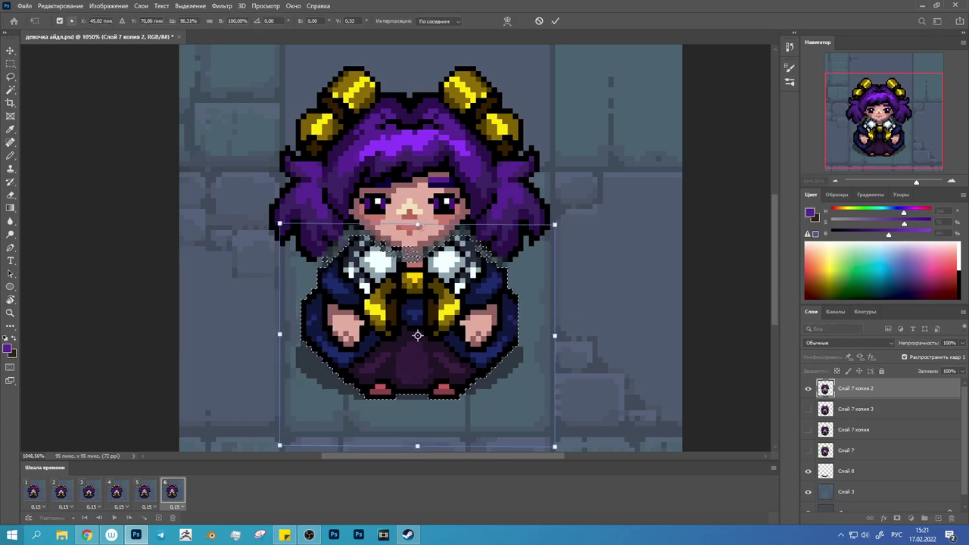
drag(417, 227, 417, 218)
key(Return)
key(ctrl+d)
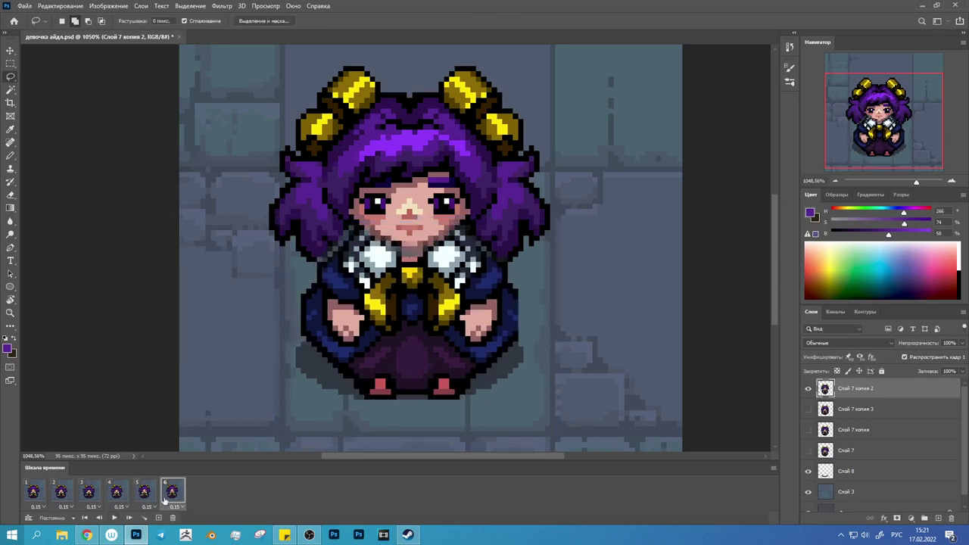
key(v)
key(Left)
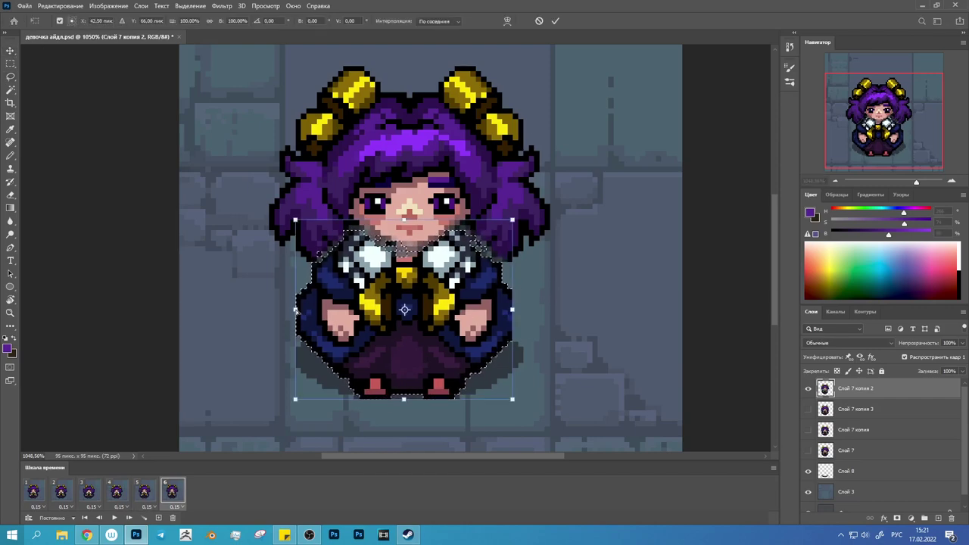
key(Right)
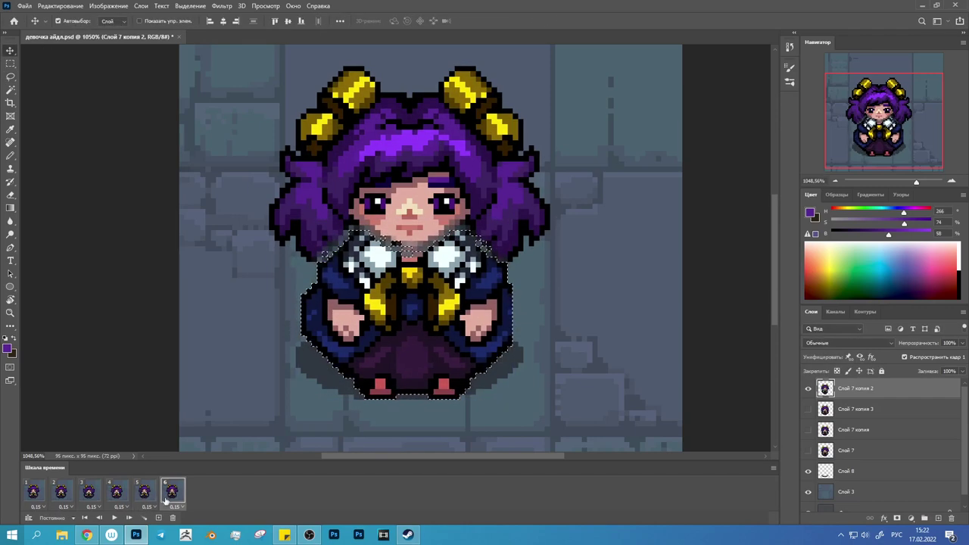
click(163, 498)
- On frame 4, drop the selection and duplicate its layer as Слой 7 копия 4
click(93, 499)
click(62, 493)
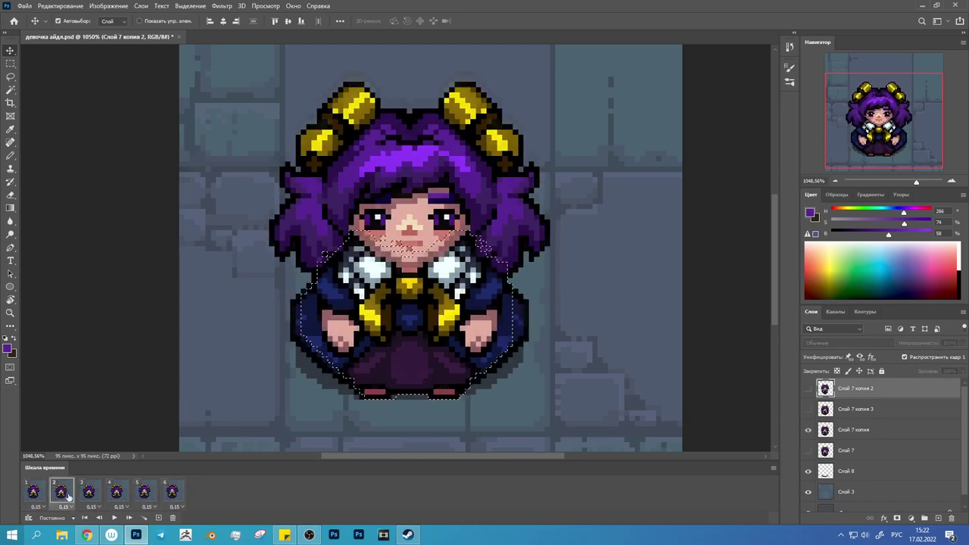
click(115, 494)
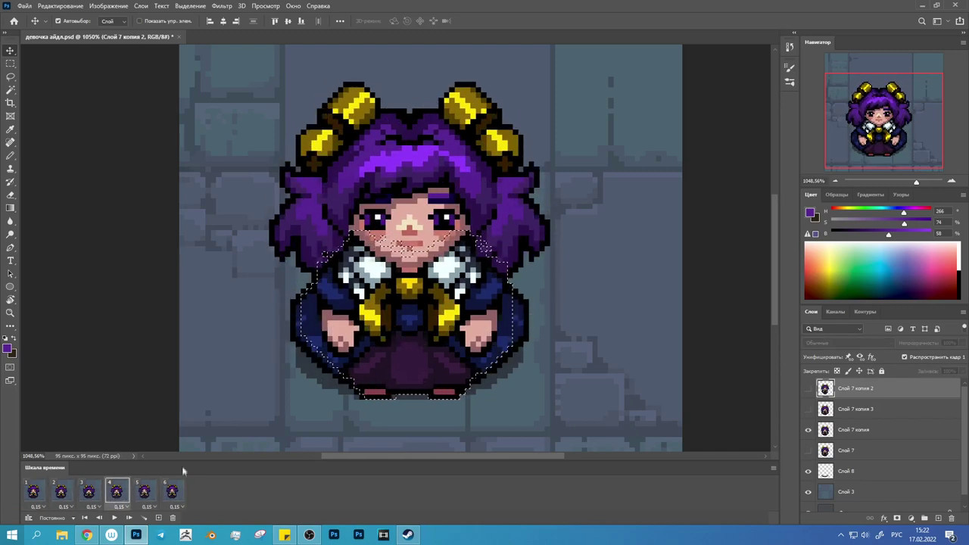
key(ctrl+d)
key(ctrl+j)
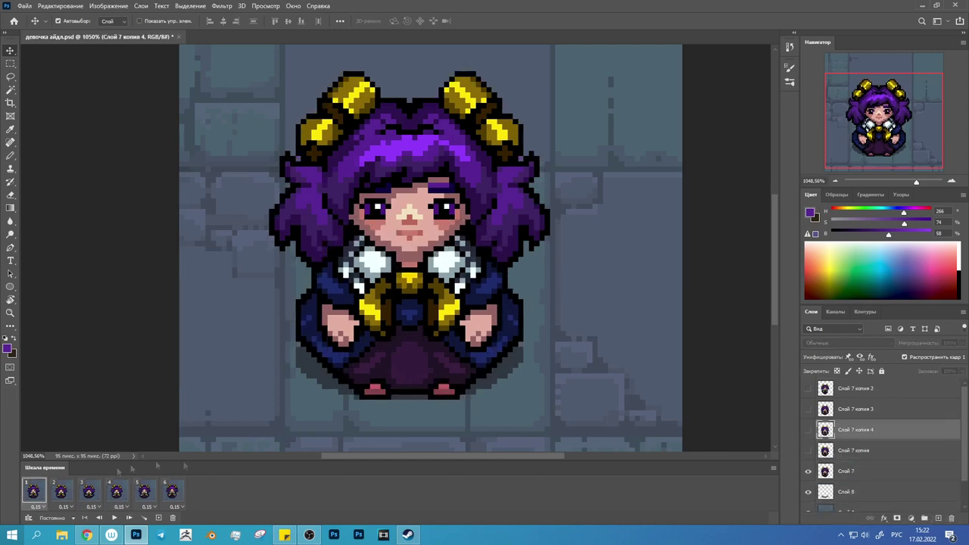
- Erase stray hair-edge pixels on both sides of frame 4's hair with the pencil-mode Eraser
key(b)
alt+click(281, 231)
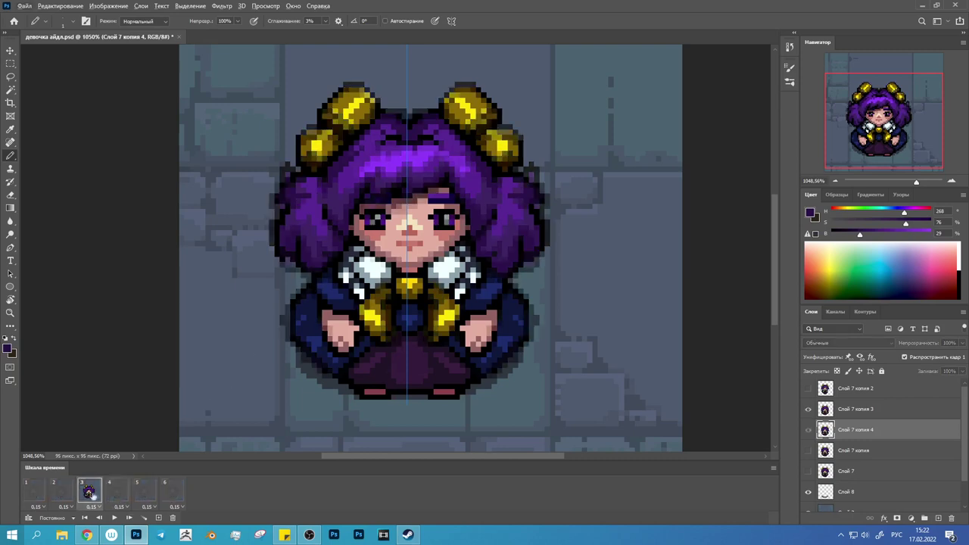
key(e)
drag(284, 168, 288, 274)
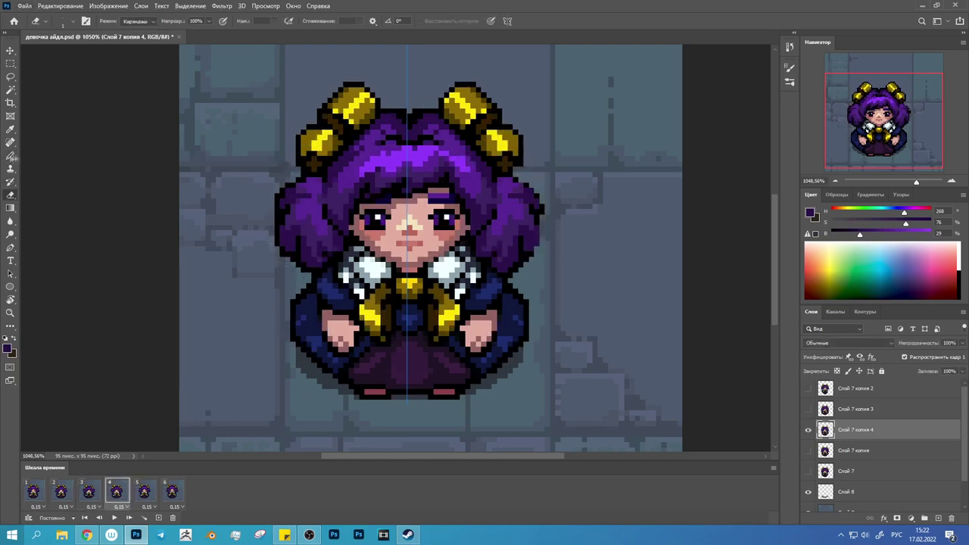
key(b)
alt+click(540, 214)
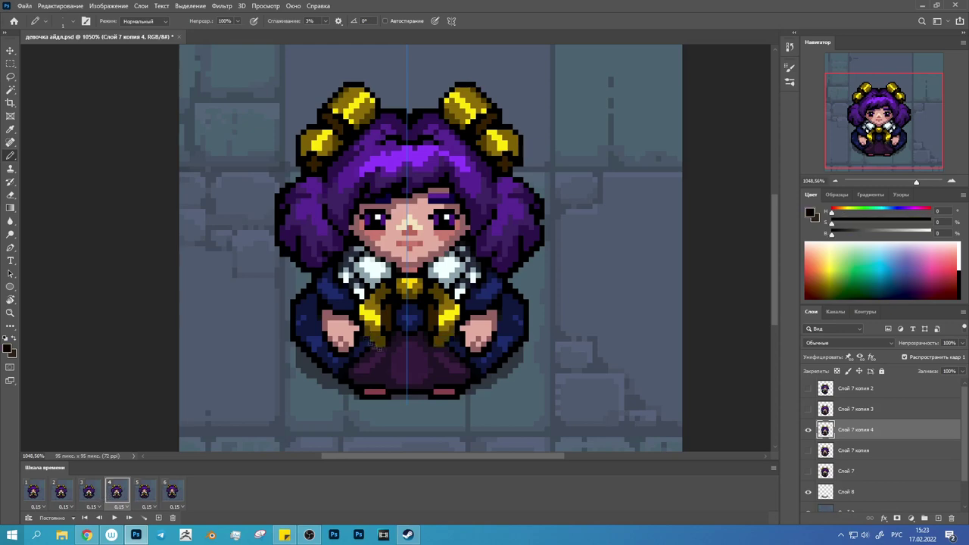
- Play the loop, stop on frame 5, and duplicate its Слой 7 sprite layer
click(88, 492)
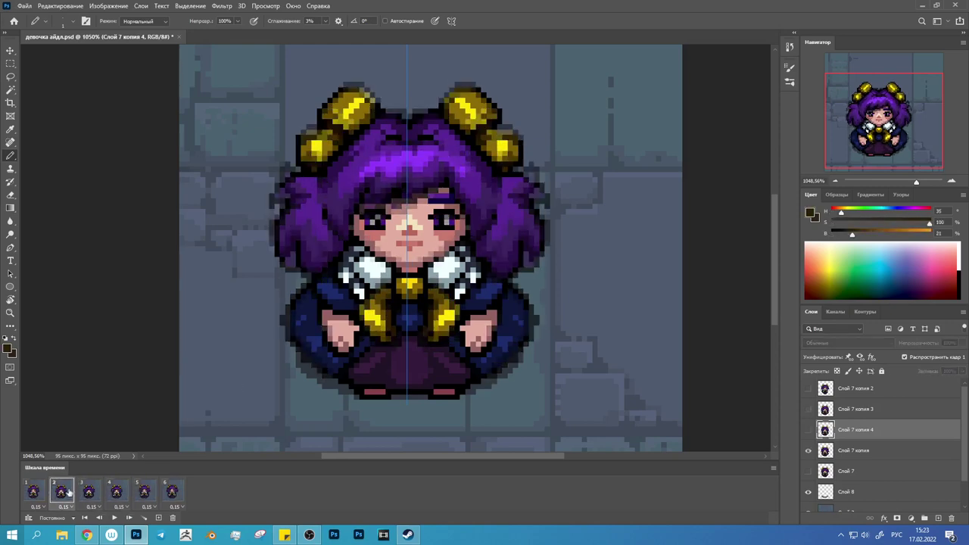
click(116, 492)
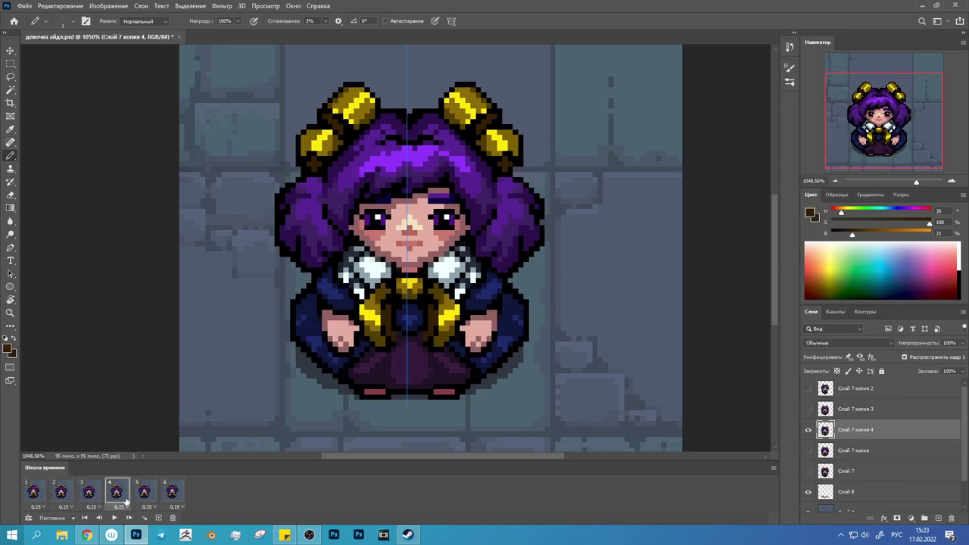
click(143, 492)
click(116, 492)
click(115, 518)
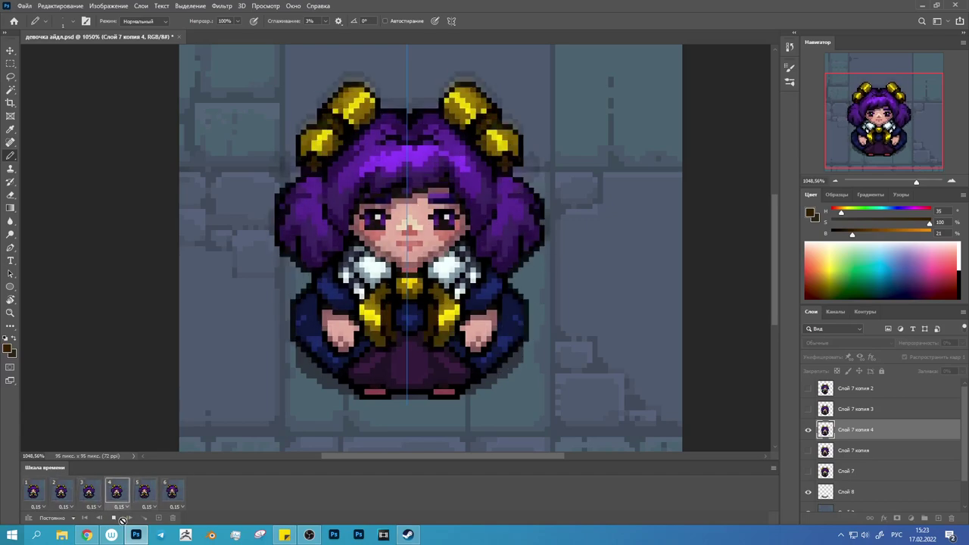
click(140, 492)
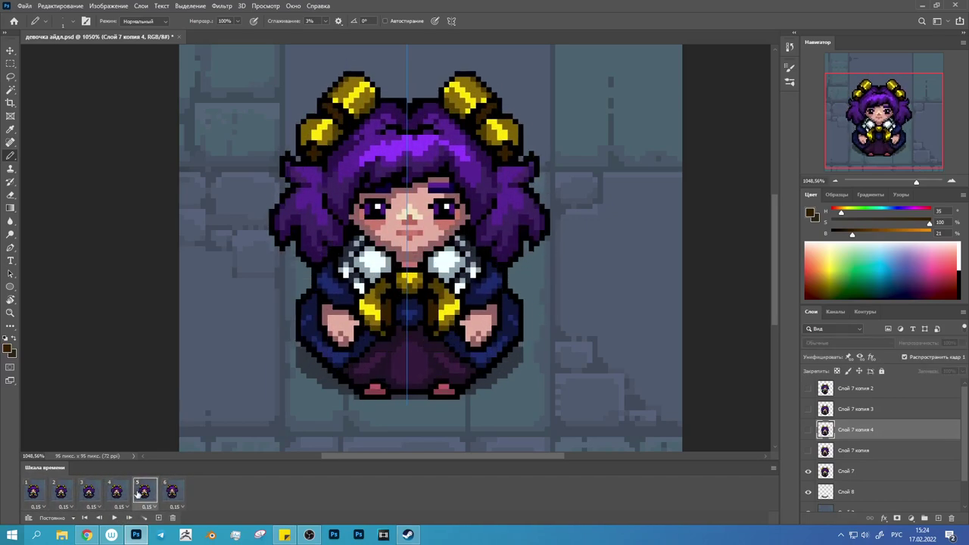
click(121, 494)
click(885, 477)
drag(913, 481, 938, 518)
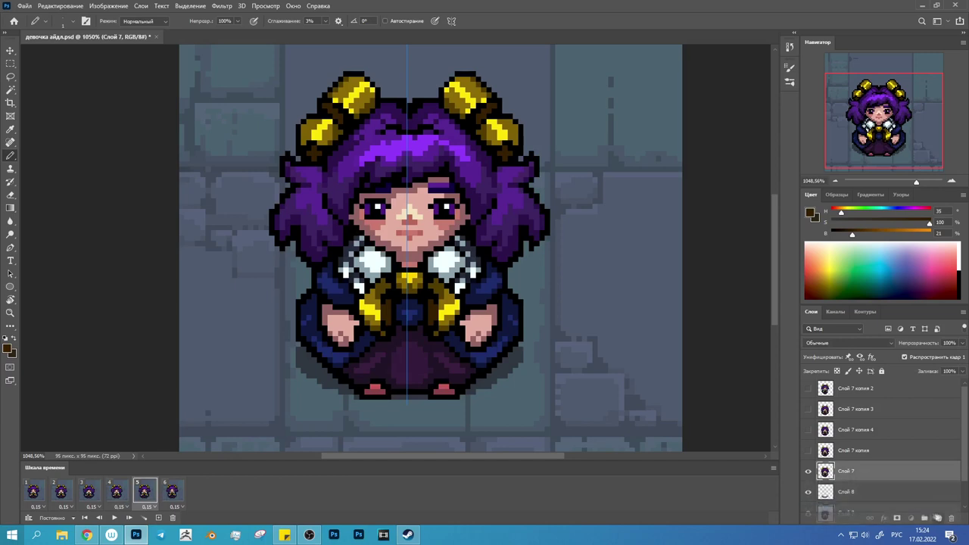
- Make Слой 7 копия 5 the working layer, reset the colour to black, and preview the animation
alt+click(291, 180)
key(e)
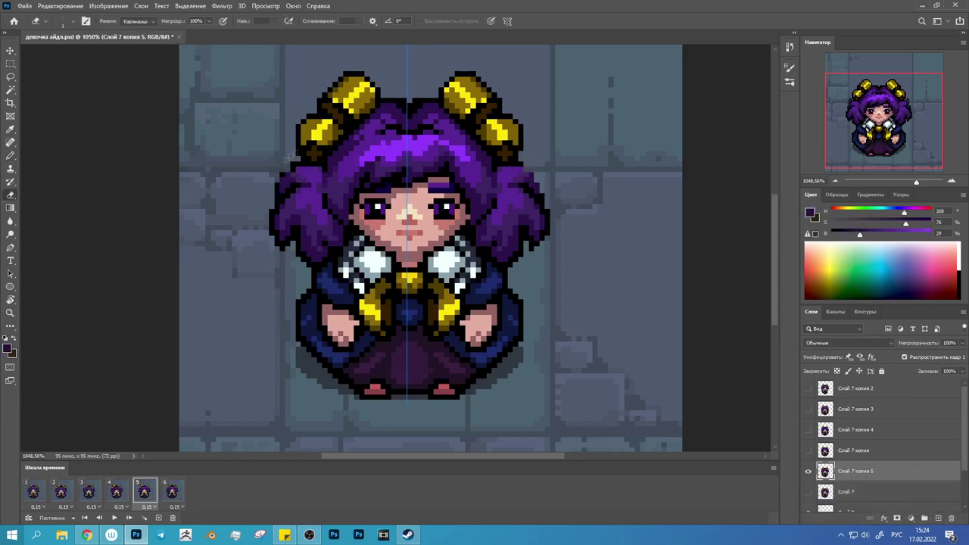
key(b)
key(d)
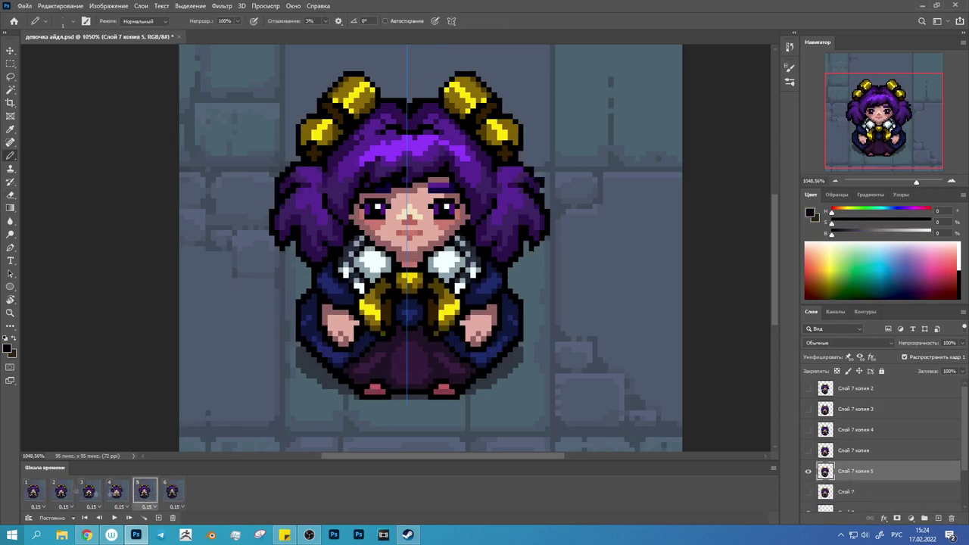
key(space)
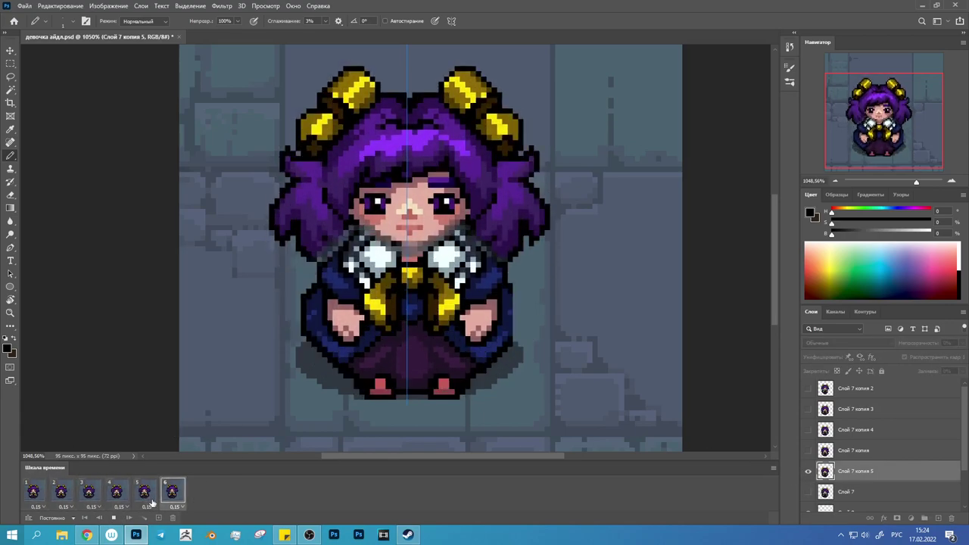
key(space)
- Show frame 6 with layer Слой 7 копия 2 and return to the Pencil
click(173, 492)
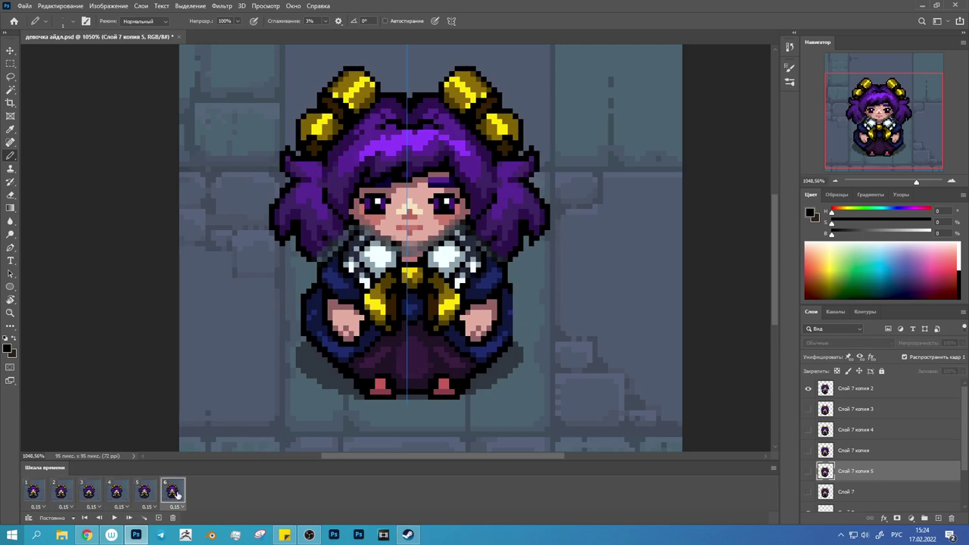
click(509, 337)
key(Return)
key(alt+period)
key(e)
key(b)
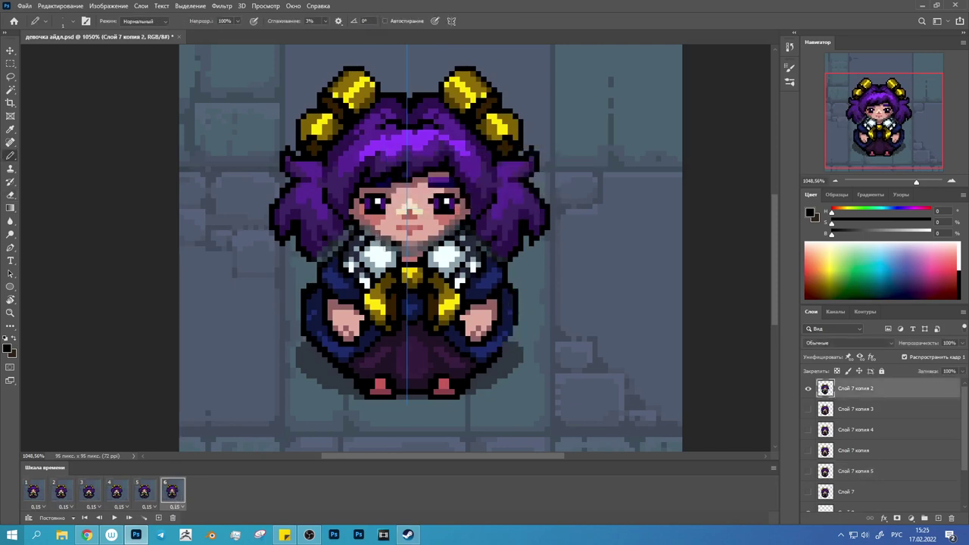
- Reshape frame 6's hair outline with sampled pink and black, comparing it against frame 5
alt+click(379, 239)
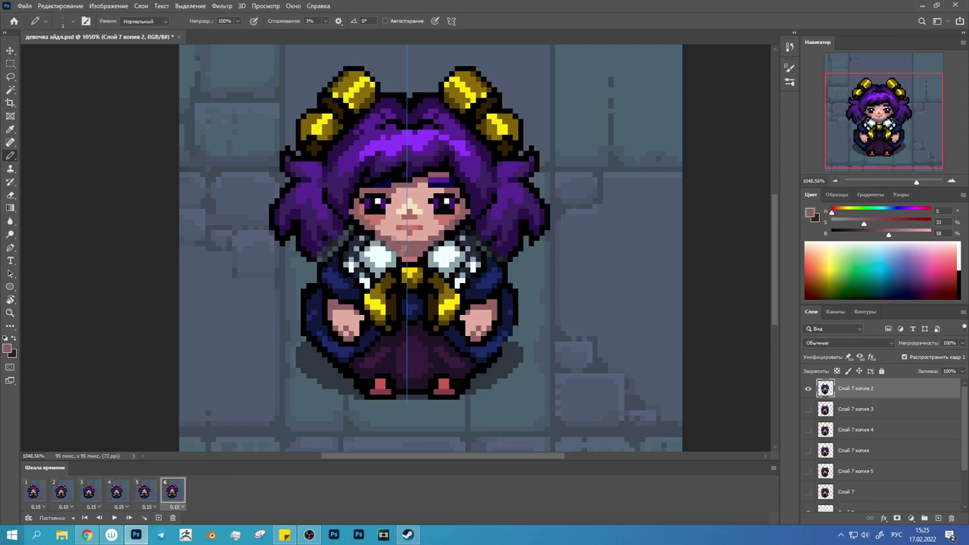
alt+click(399, 254)
alt+click(373, 230)
alt+click(352, 200)
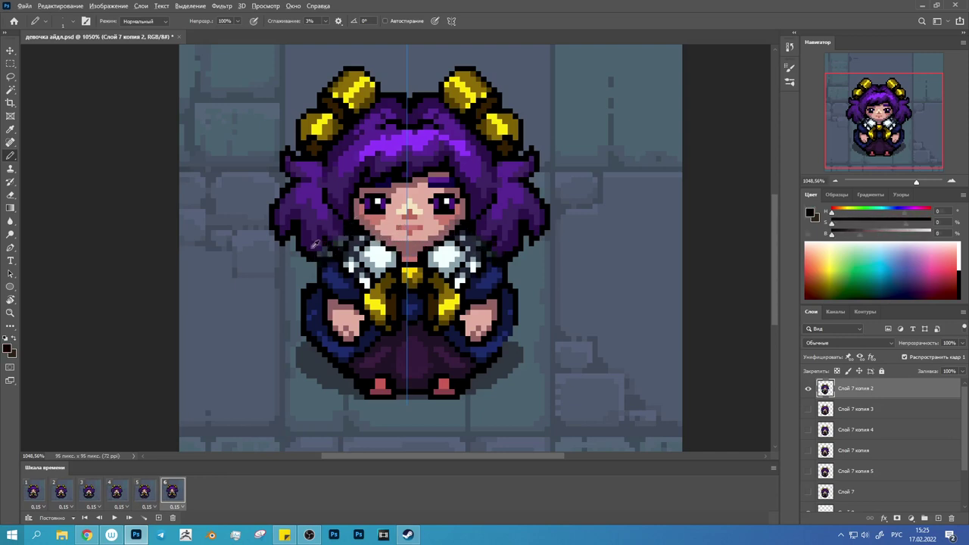
drag(333, 261, 352, 301)
click(144, 492)
click(143, 492)
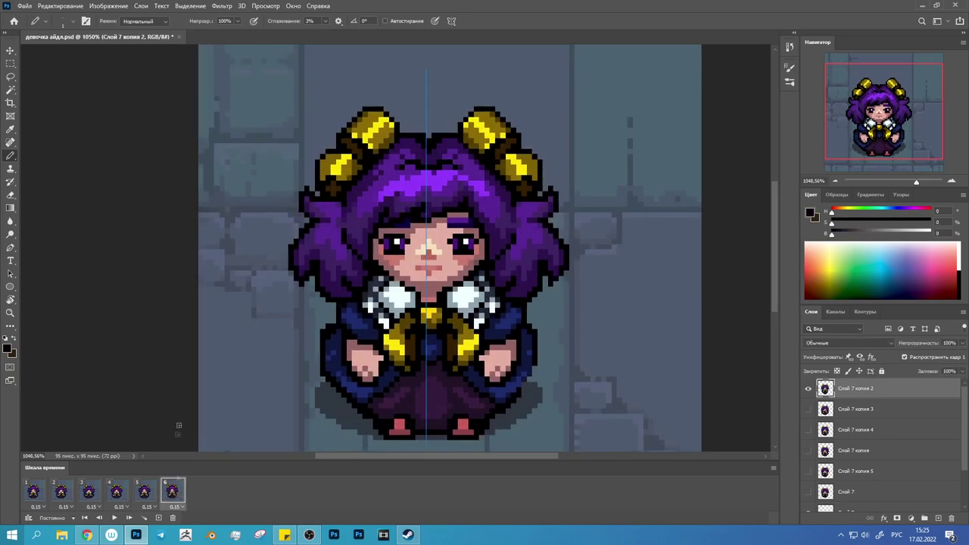
click(302, 189)
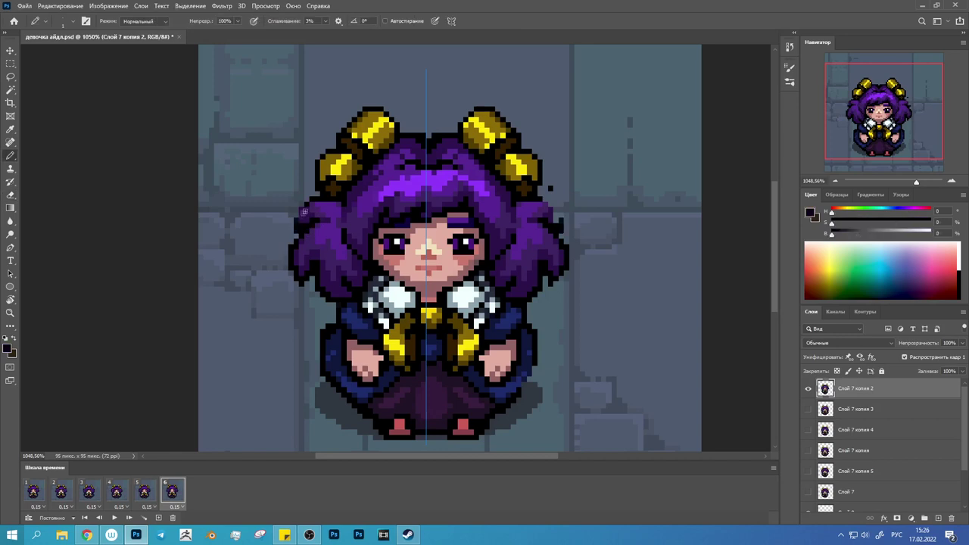
drag(550, 188, 564, 231)
- Preview the loop and add a seventh animation frame
key(space)
key(space)
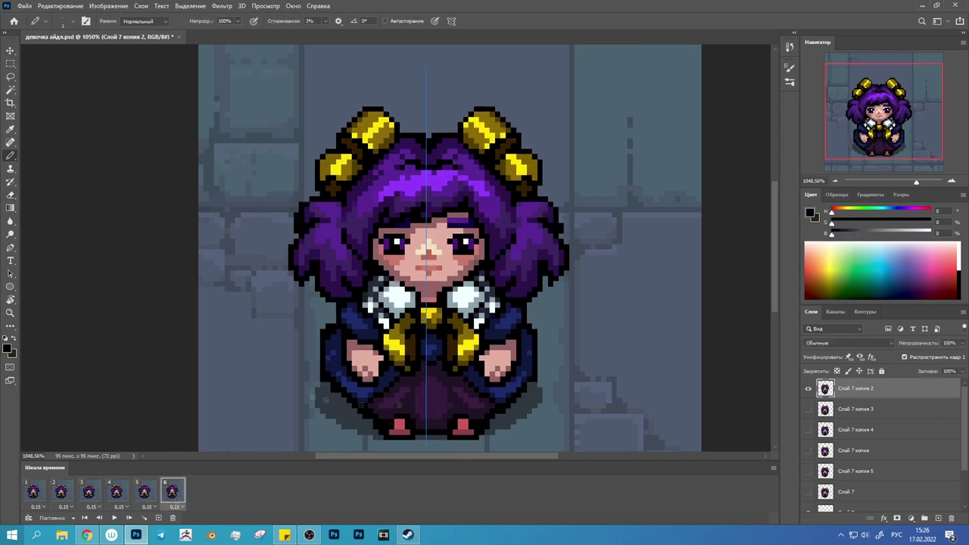
alt+click(171, 492)
click(159, 518)
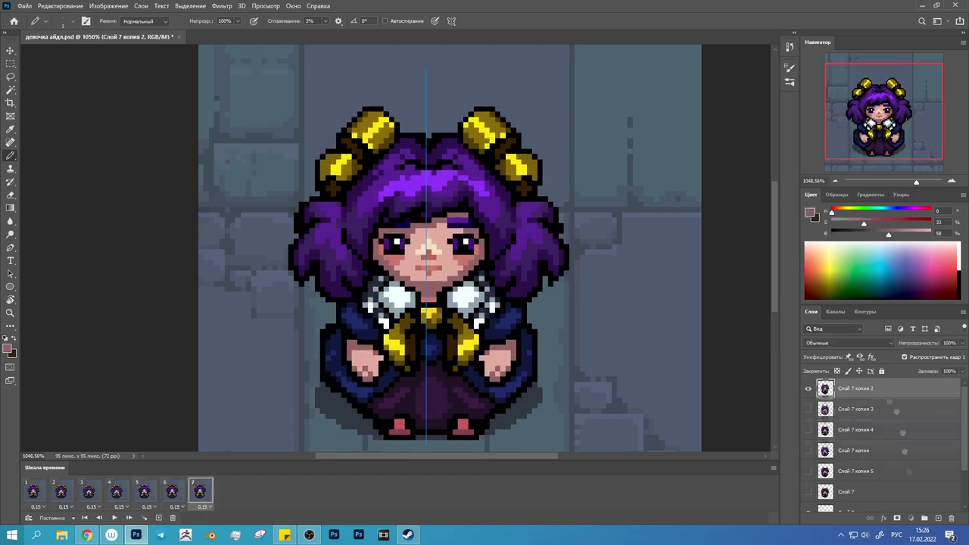
- Widen the hair's outer sides with dark purple and black outline pixels
alt+click(326, 193)
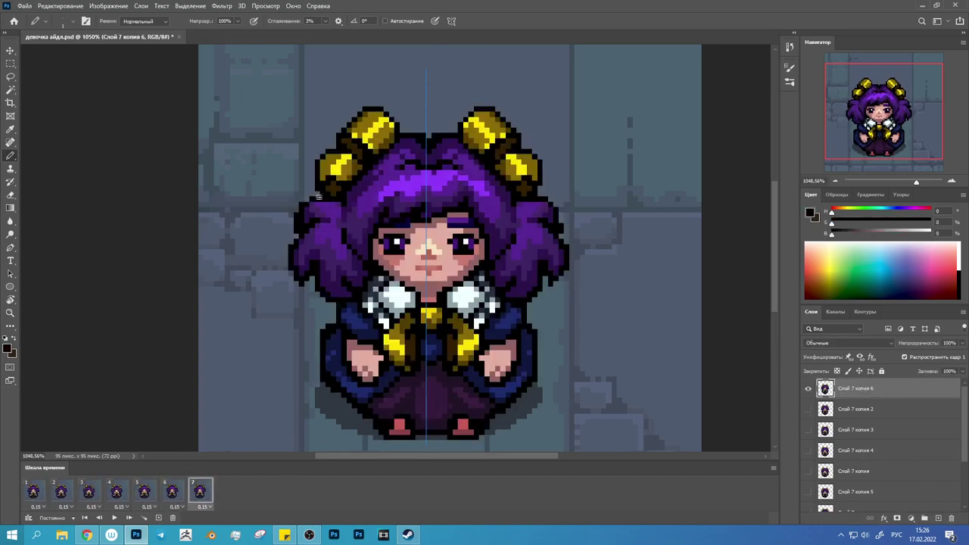
alt+click(309, 221)
mouse_move(286, 229)
mouse_down()
mouse_move(291, 254)
mouse_move(361, 291)
mouse_up()
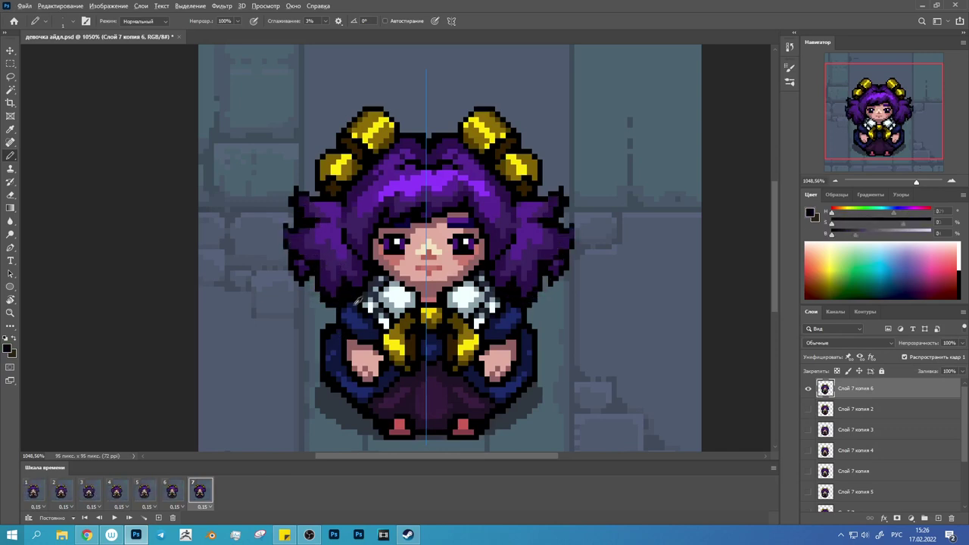
drag(303, 282, 295, 220)
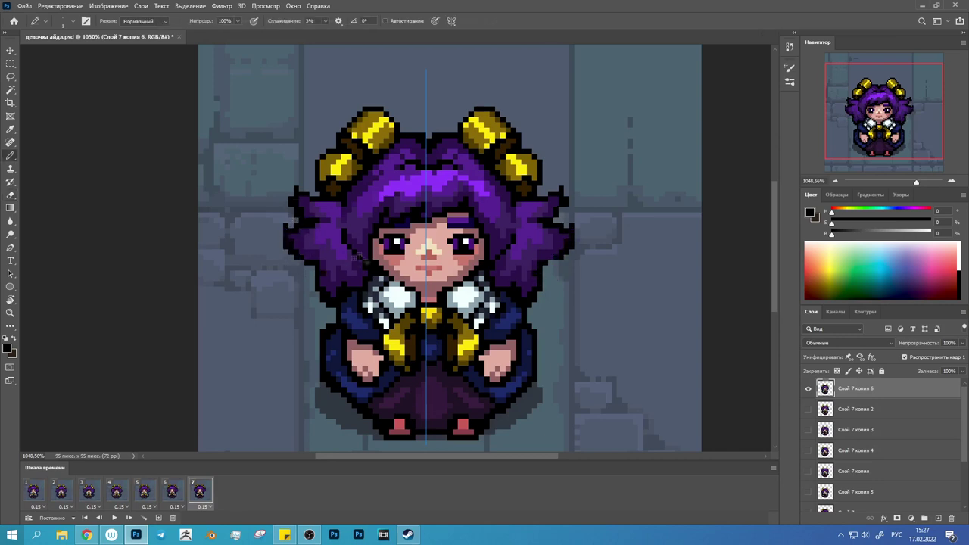
- Redraw the gold hair ornaments taller and erase stray pixels at their edges
drag(401, 123, 382, 102)
alt+click(363, 136)
drag(355, 137, 349, 155)
click(394, 123)
click(396, 133)
key(e)
drag(324, 189, 319, 157)
key(b)
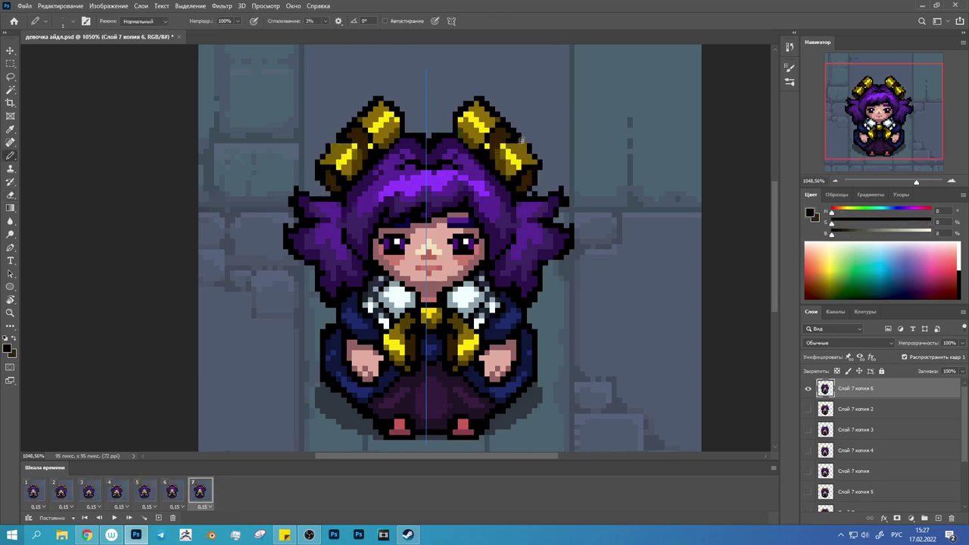
- Sample dark gold, eye black and skin pink from the sprite
alt+click(374, 143)
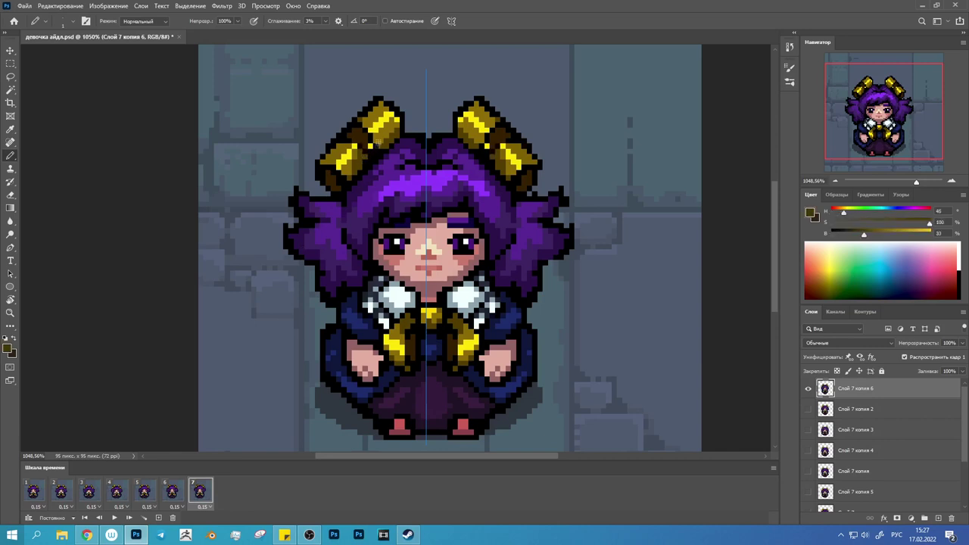
key(e)
key(b)
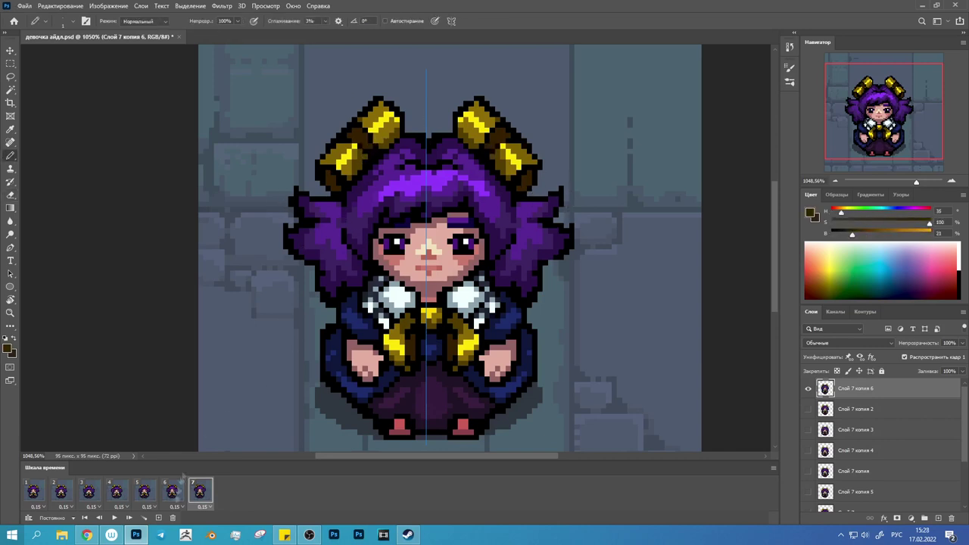
alt+click(400, 238)
alt+click(433, 250)
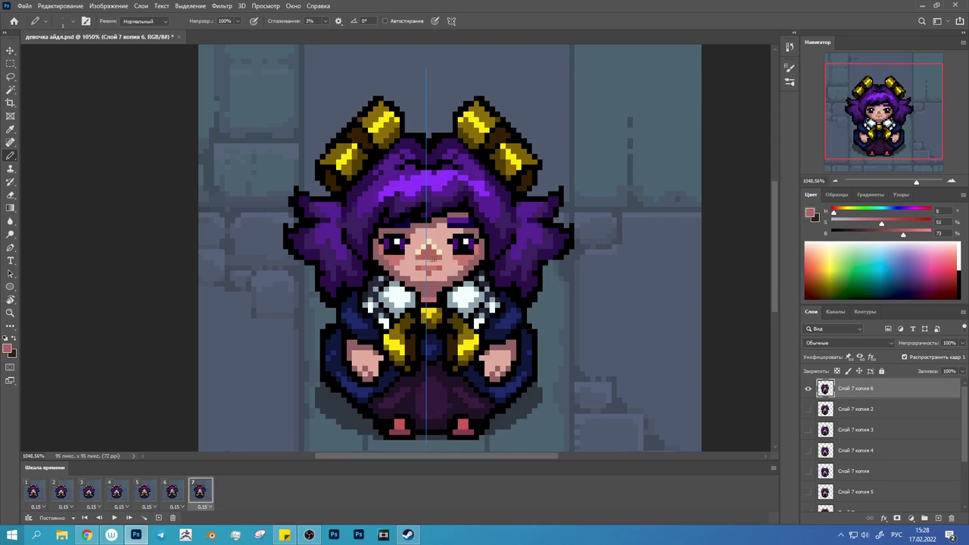
alt+click(415, 366)
- Sample gold, black and dark blue colours along the bow and dress
alt+click(399, 350)
alt+click(390, 324)
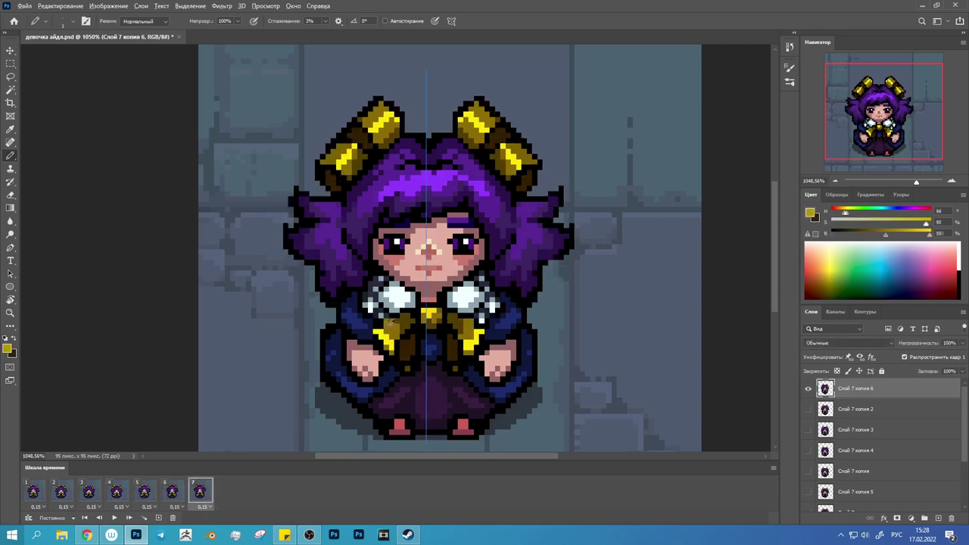
alt+click(371, 331)
alt+click(463, 312)
alt+click(429, 323)
alt+click(400, 368)
alt+click(433, 359)
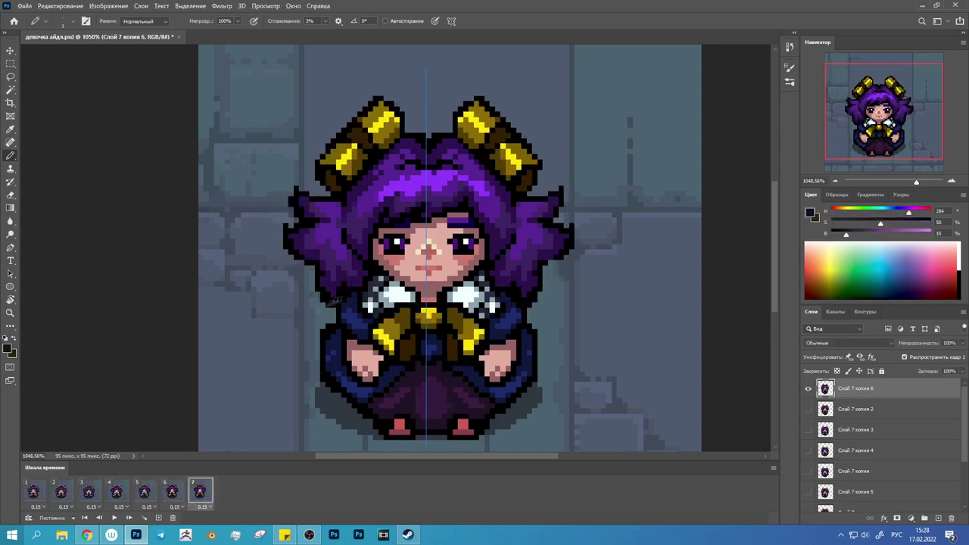
alt+click(344, 305)
alt+click(337, 327)
alt+click(530, 327)
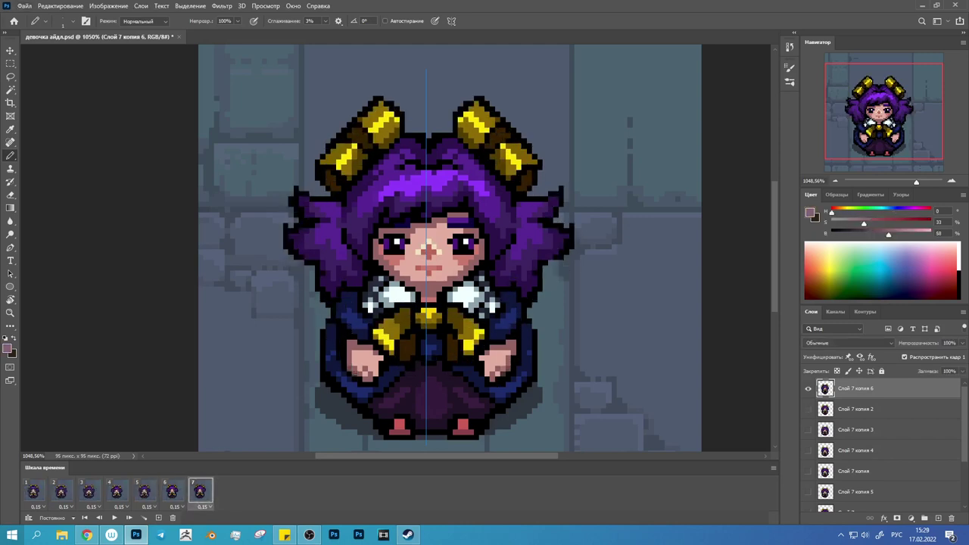
alt+click(367, 379)
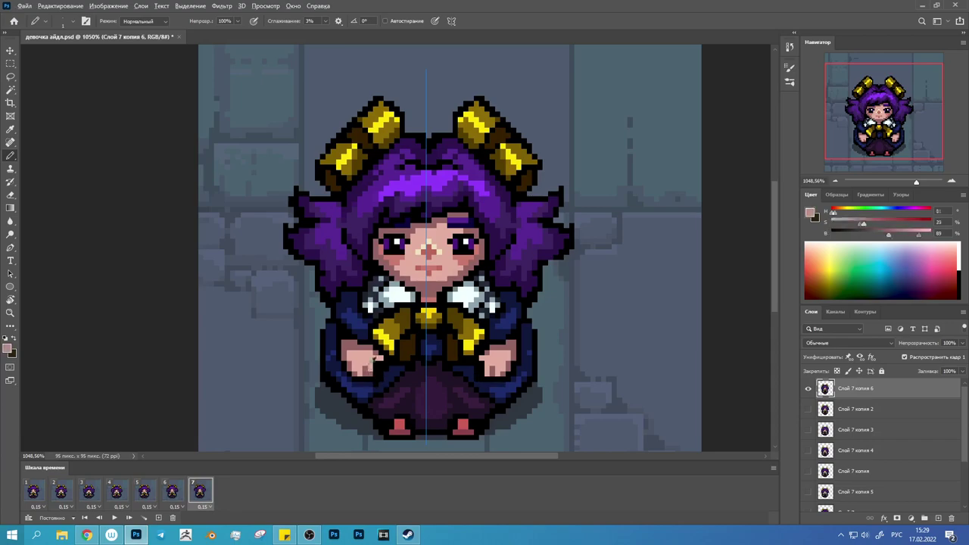
- Play the seven-frame loop, turn off mirror painting symmetry, and stop playback
click(114, 518)
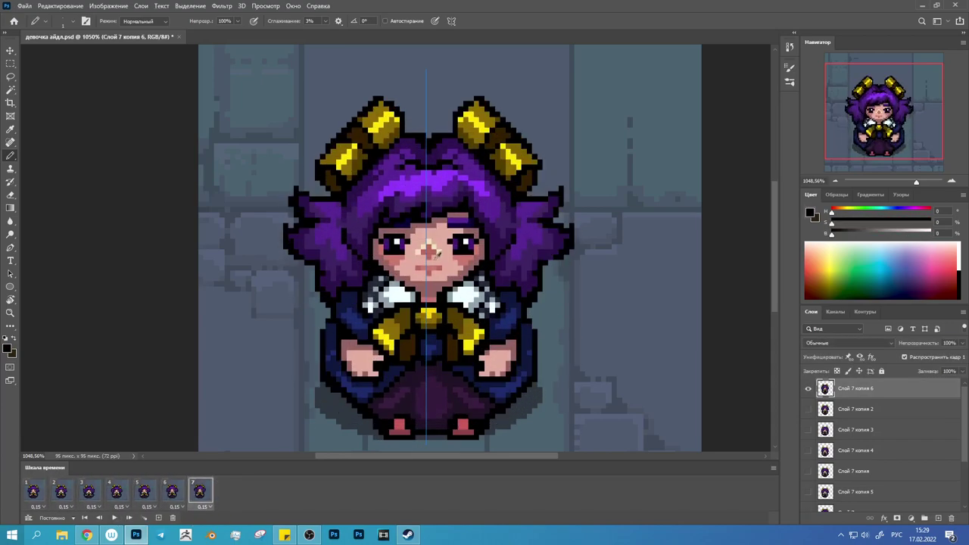
click(451, 21)
click(500, 166)
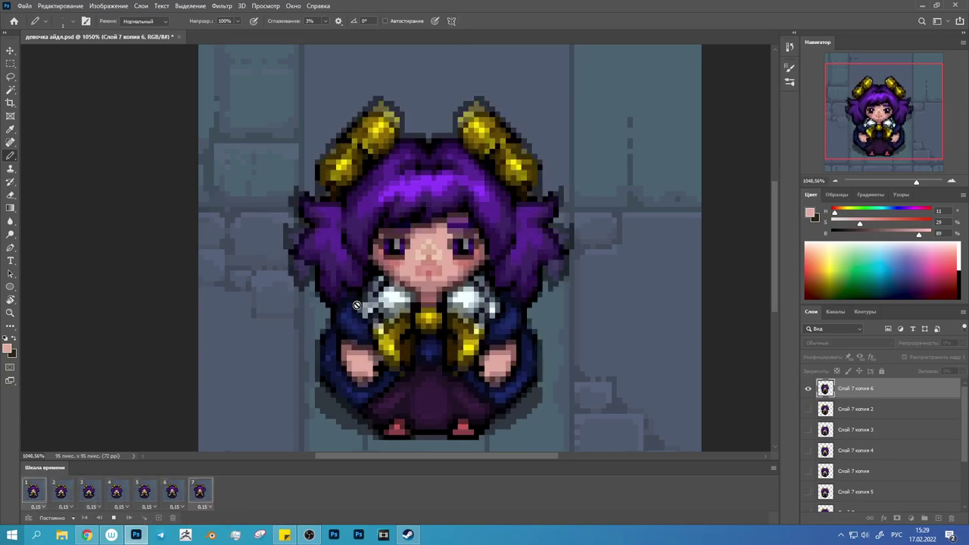
click(61, 492)
- Add an eighth frame showing a copied pose layer, Слой 7 копия 7
key(space)
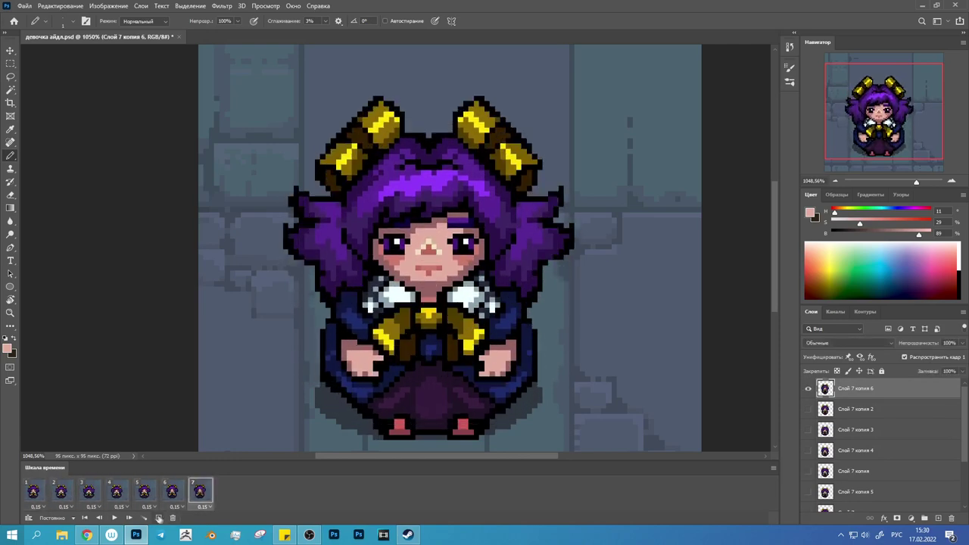
click(159, 518)
scroll(871, 454, down, 1)
drag(871, 473, 924, 518)
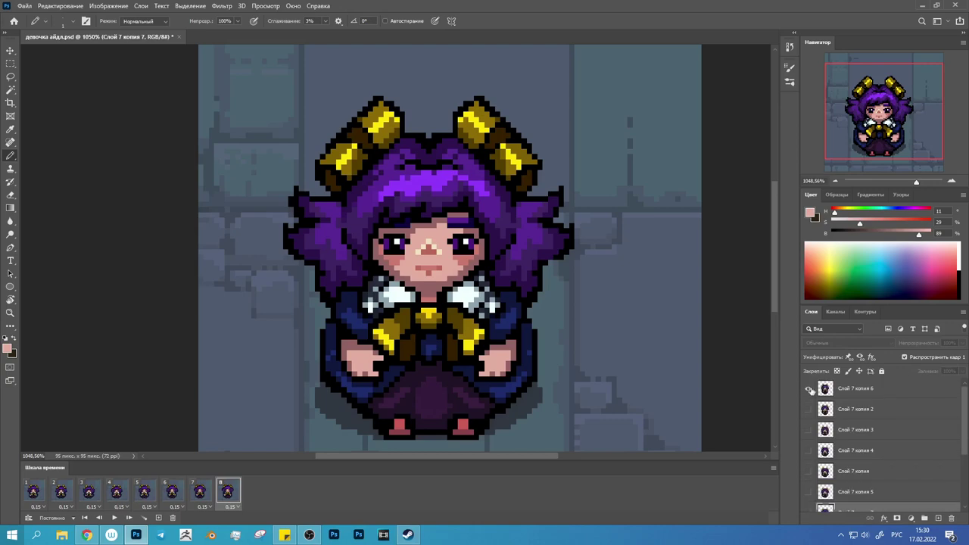
click(33, 492)
click(232, 493)
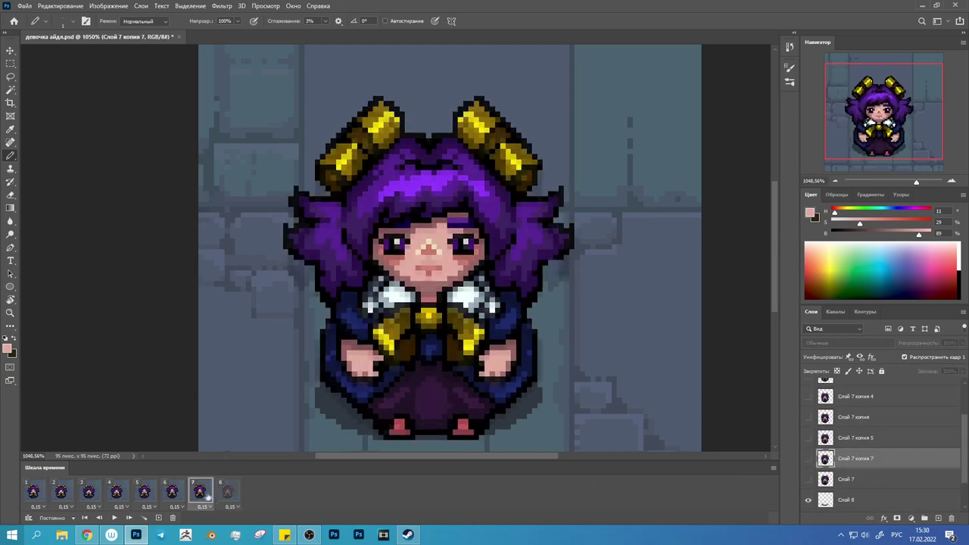
- Paint extra dark purple and black hair pixels on both sides of frame 8
key(d)
alt+click(303, 231)
drag(287, 224, 300, 283)
key(e)
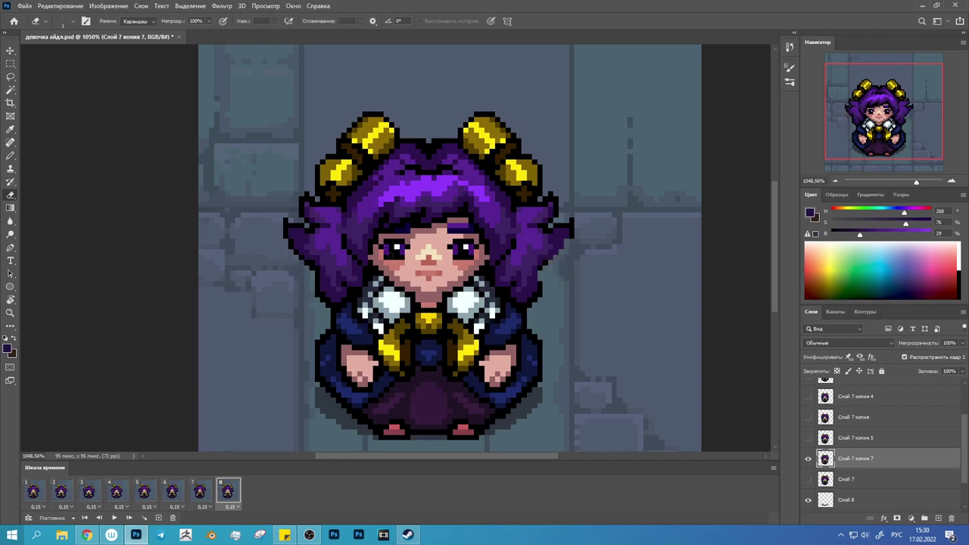
key(b)
alt+click(540, 295)
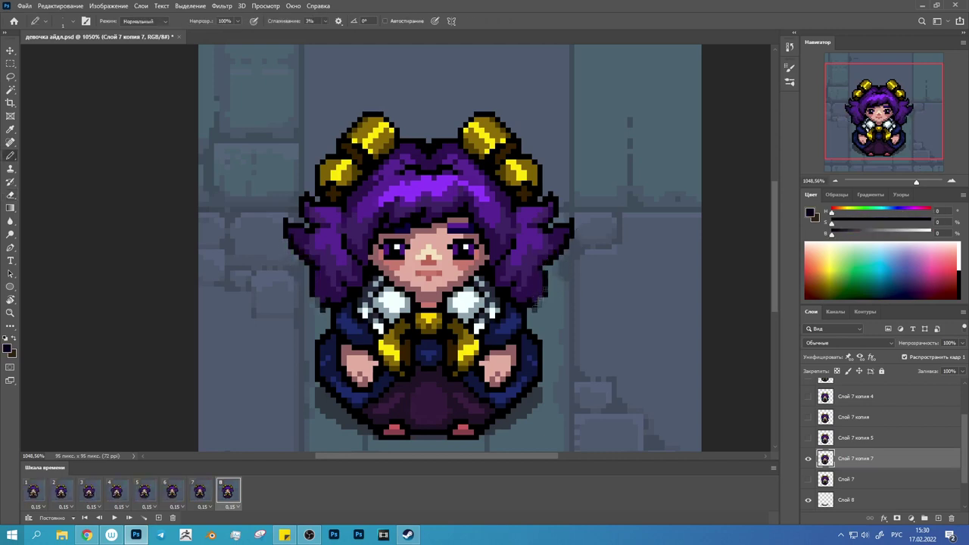
alt+click(327, 281)
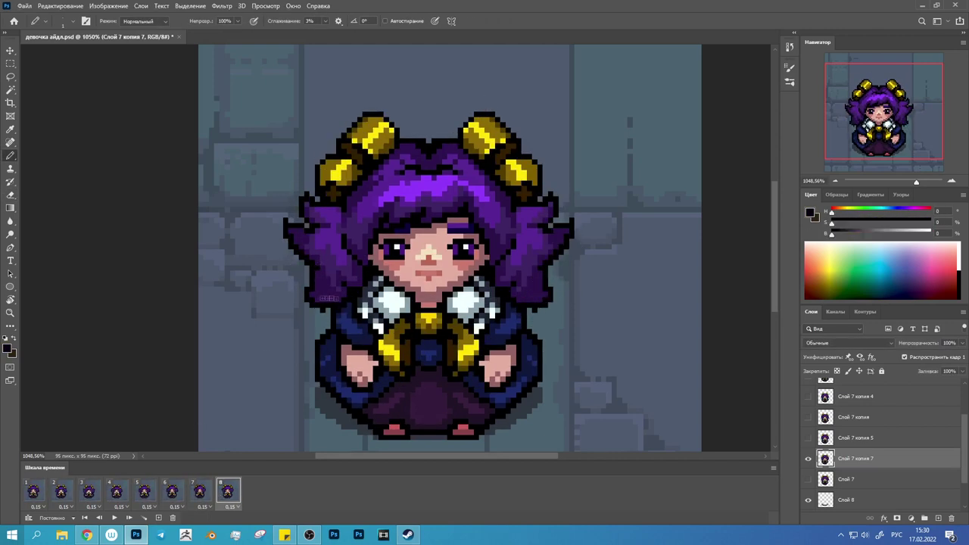
alt+click(343, 286)
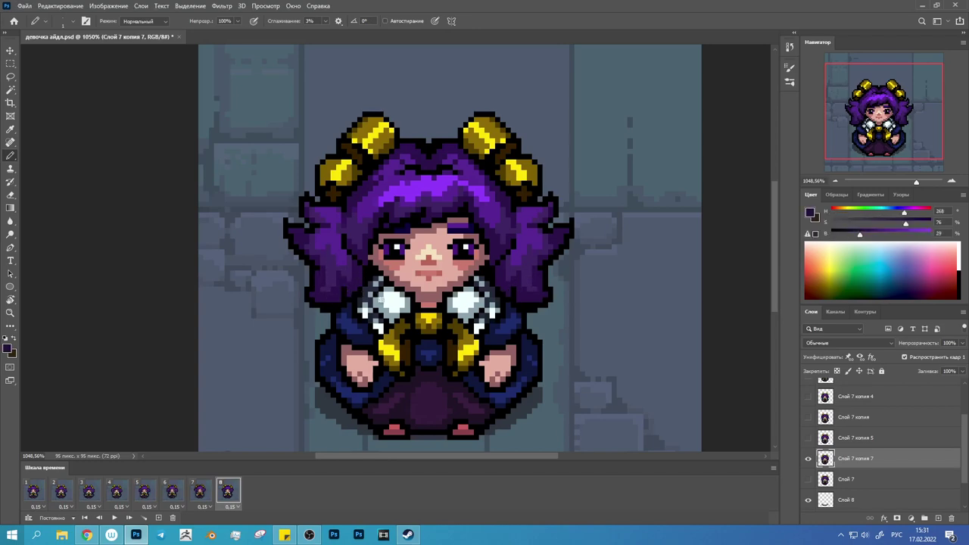
- Play the loop to check frame 8, then return to it and sample outline black
key(space)
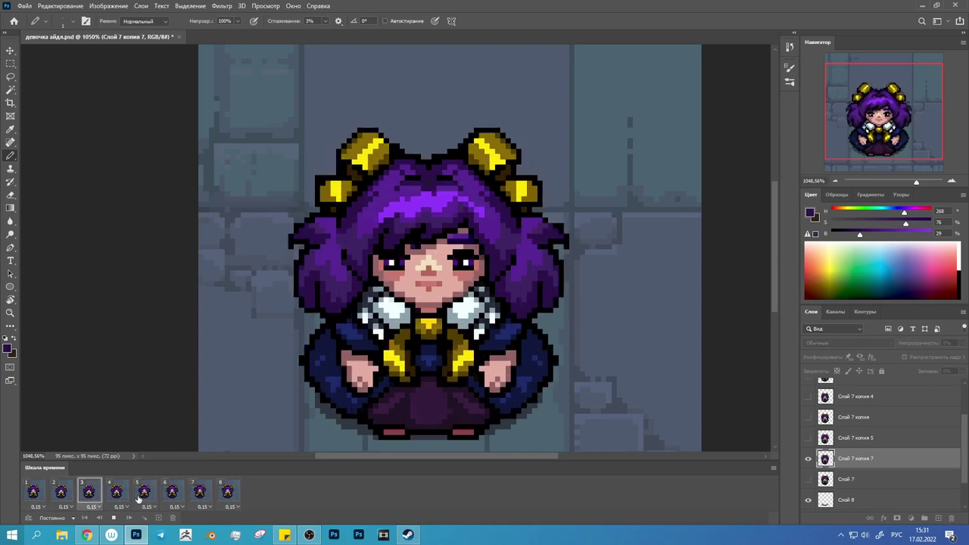
click(200, 492)
alt+click(316, 197)
alt+click(321, 183)
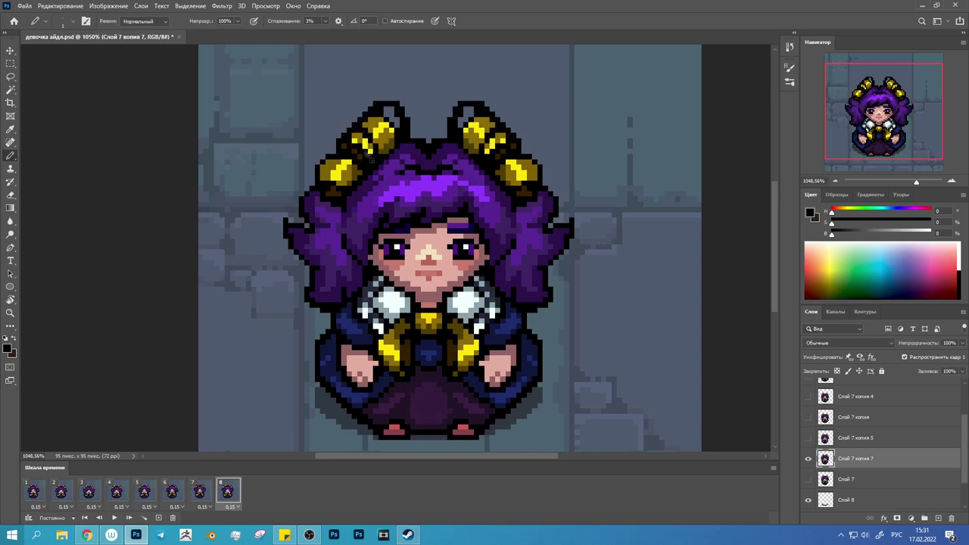
- Repaint both gold hair bows on frame 8, adding yellow pixels to their tops
alt+click(365, 150)
click(365, 152)
click(342, 155)
click(331, 182)
alt+click(359, 163)
click(380, 112)
click(391, 117)
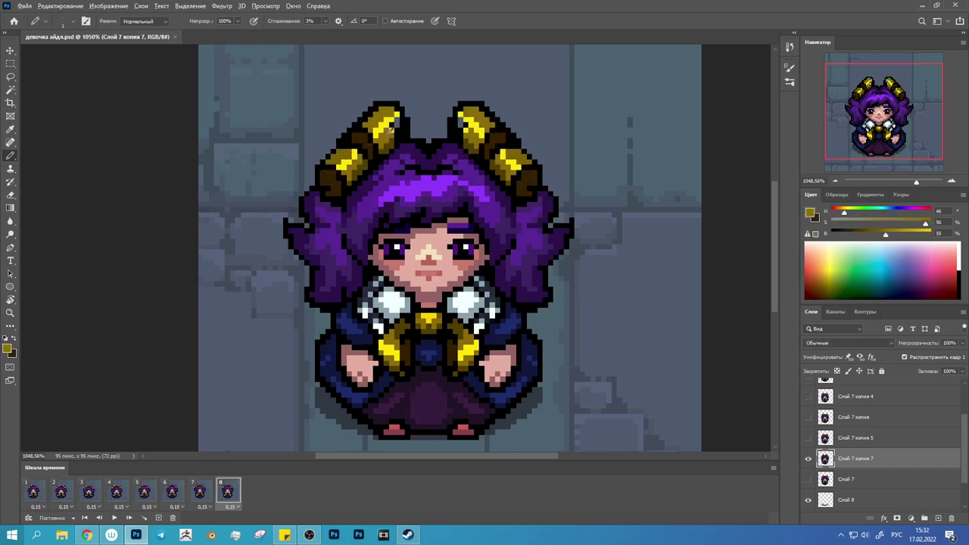
- Redraw the chest bow larger using black, dark gold, yellow and navy, then play the loop
alt+click(353, 263)
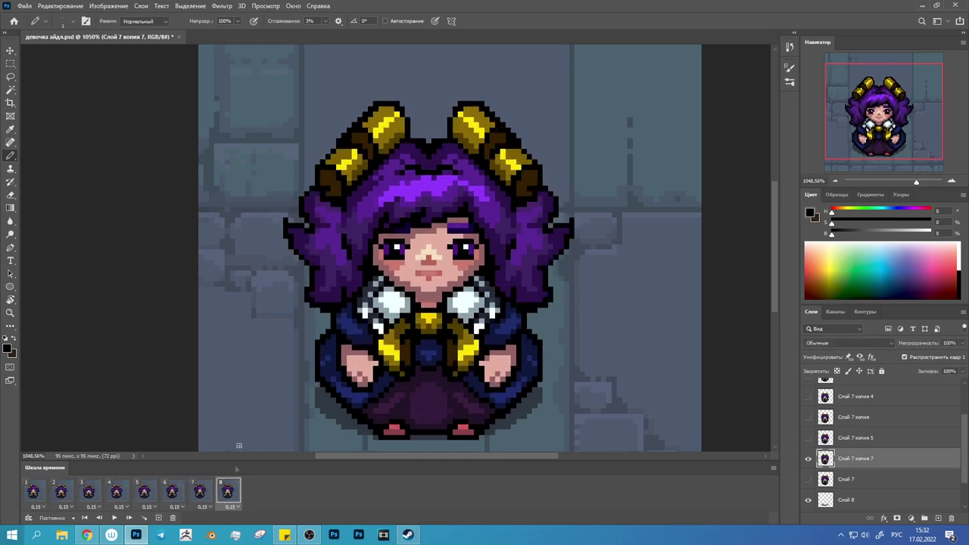
alt+click(403, 333)
alt+click(387, 323)
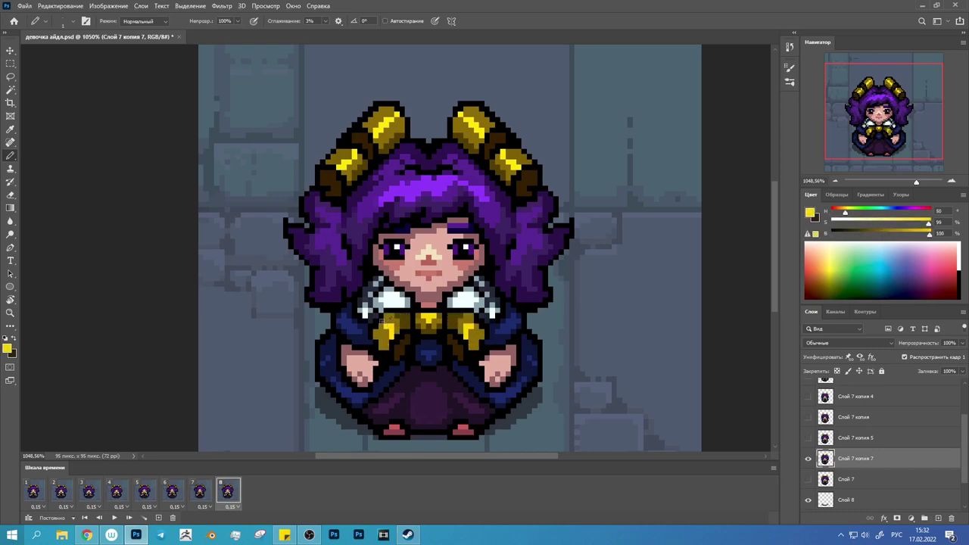
alt+click(382, 347)
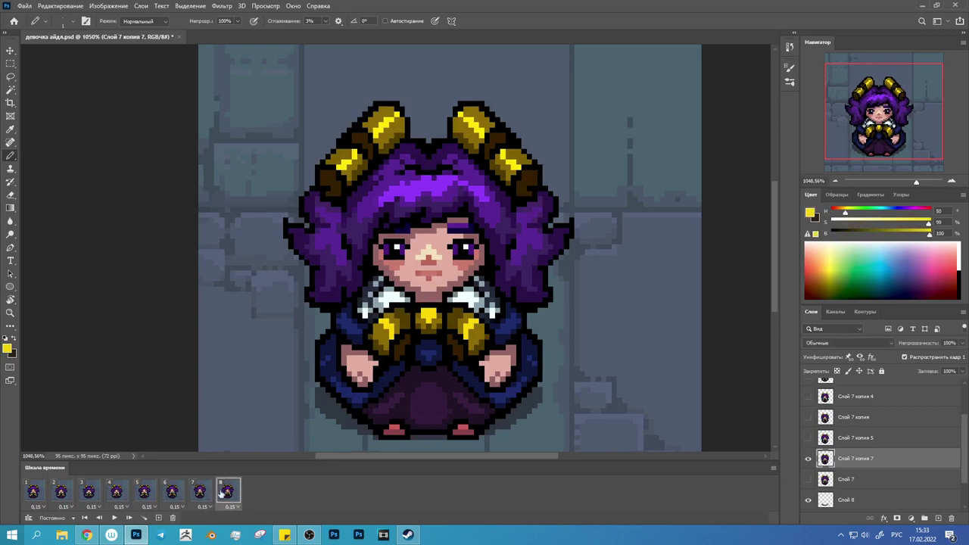
alt+click(376, 342)
alt+click(321, 348)
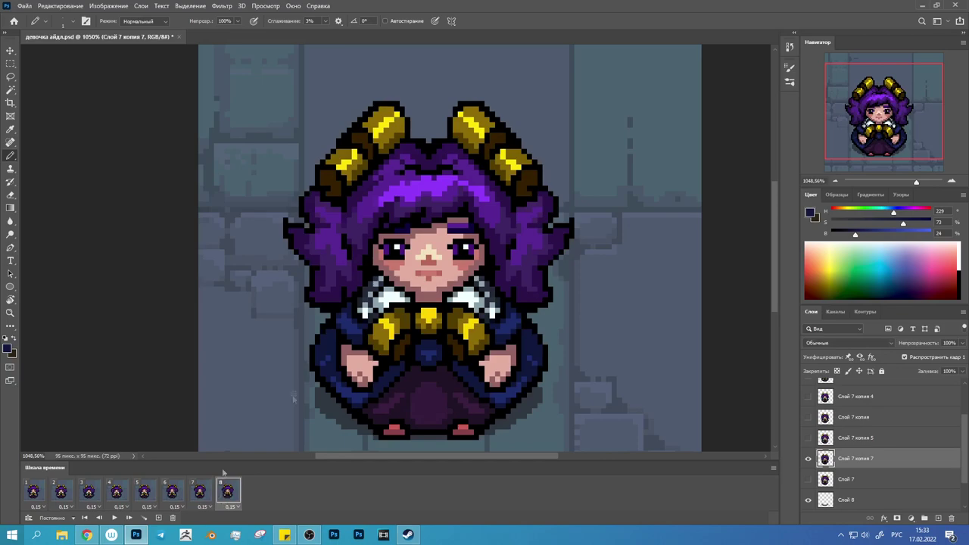
key(space)
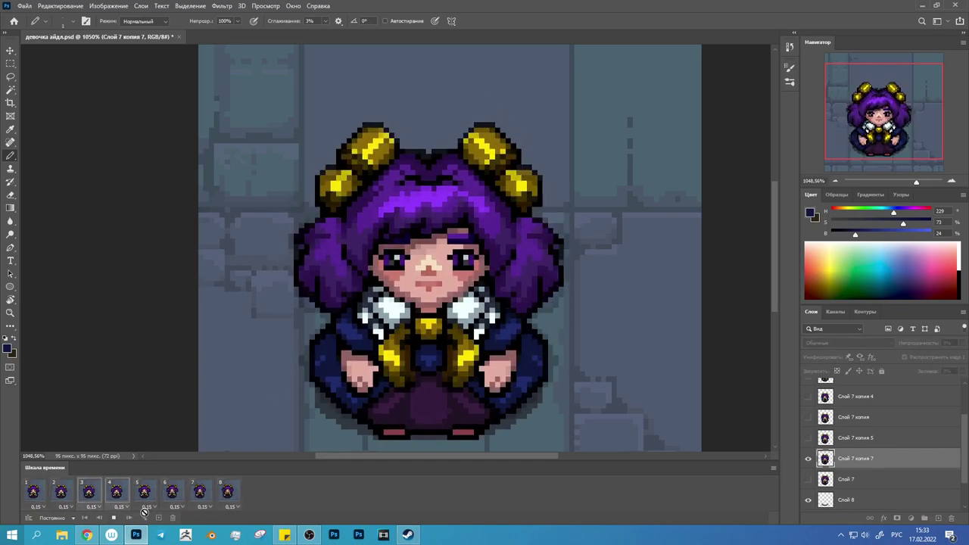
- Stop playback and set every frame's delay to 0.1 seconds
key(space)
key(space)
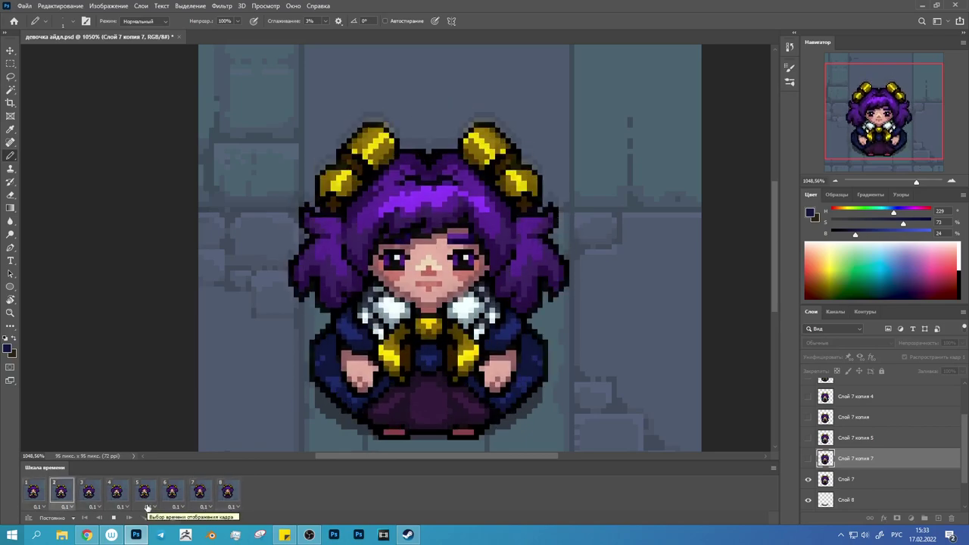
key(space)
click(34, 493)
click(90, 493)
- Step through the faster loop, checking frames 8 and 2, and return to frame 1
key(space)
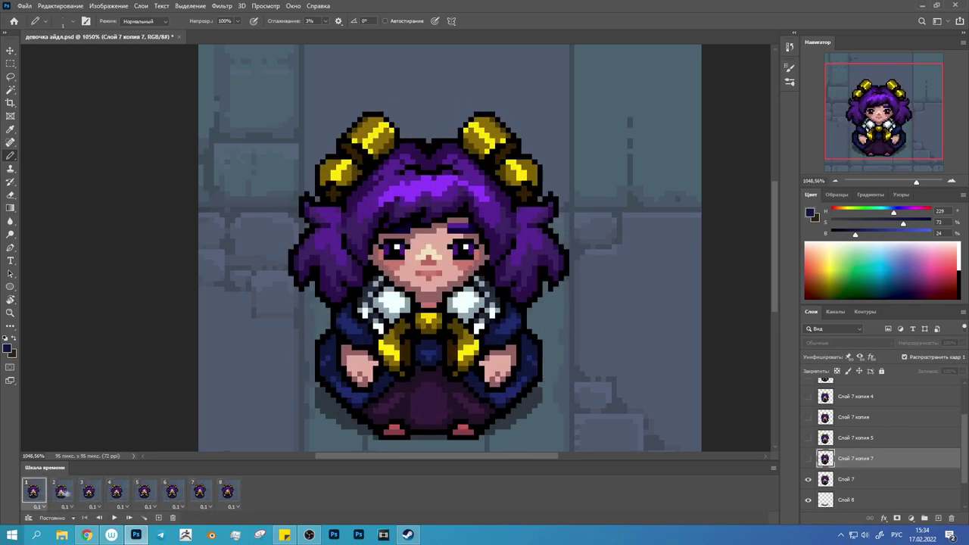
key(space)
click(200, 493)
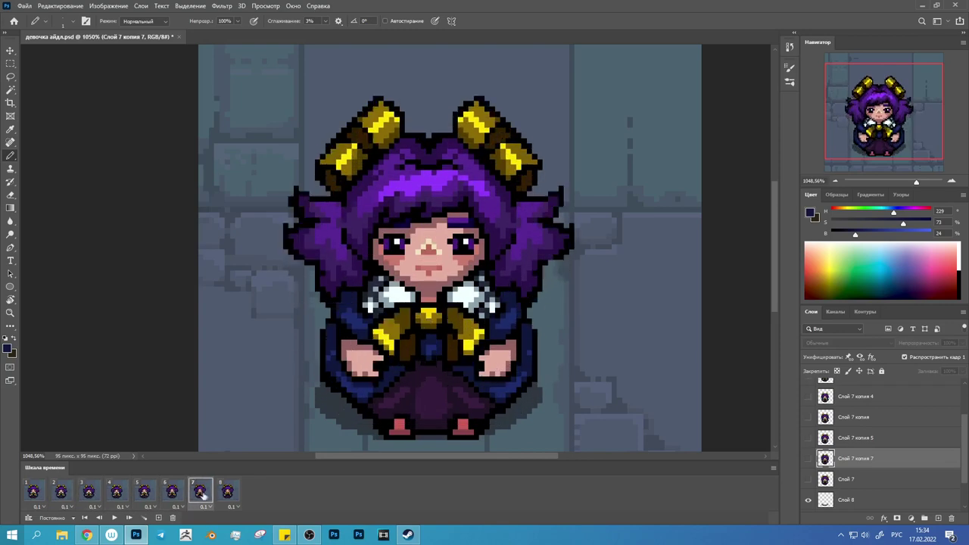
click(62, 491)
click(33, 492)
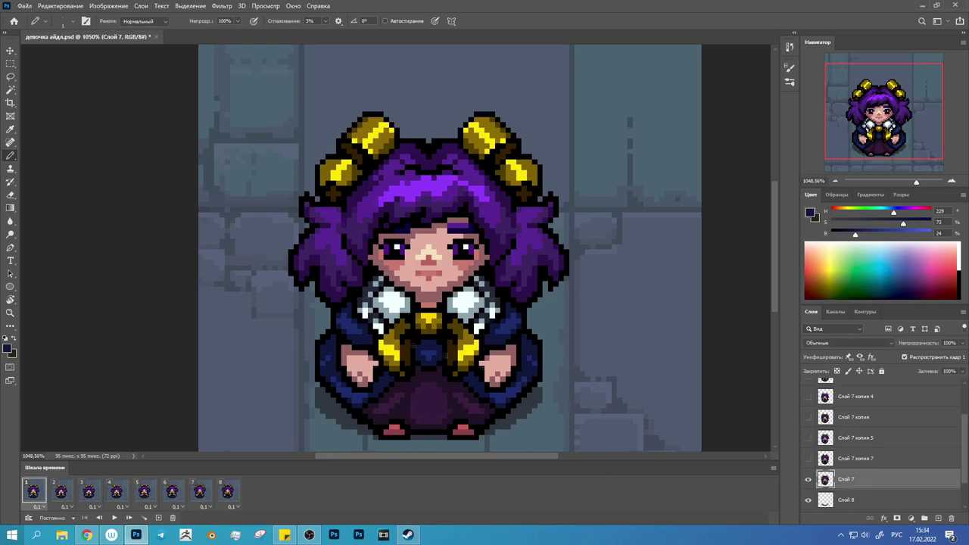
- Preview the faster loop, sample dark brown from the bows, and check frames 8 and 1
key(space)
key(space)
alt+click(399, 365)
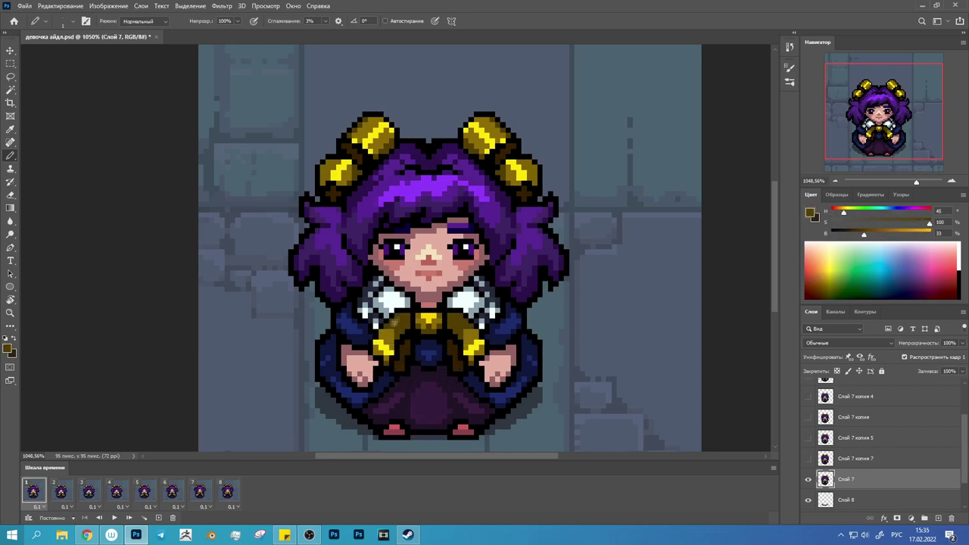
click(227, 492)
click(34, 492)
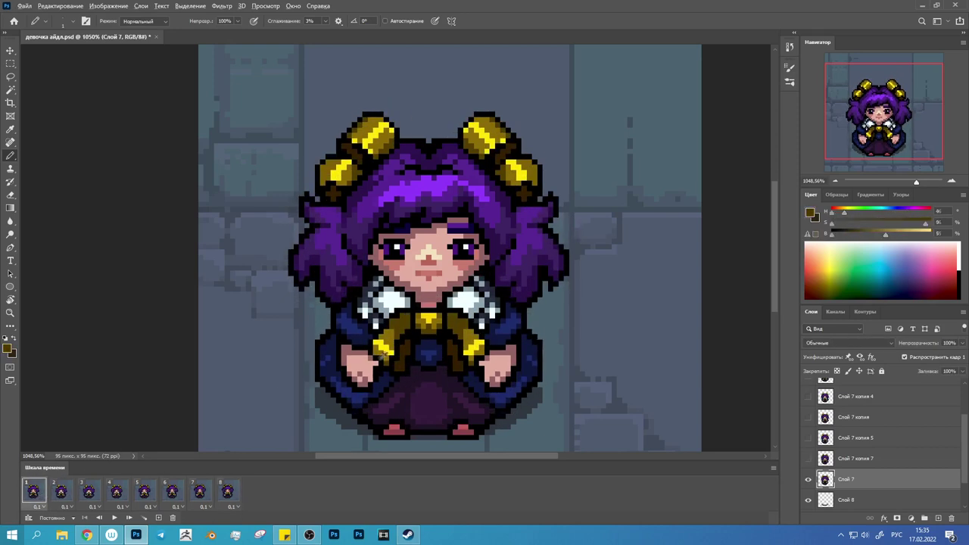
- Play and stop the loop, switch back to the Pencil, and restart playback
click(113, 518)
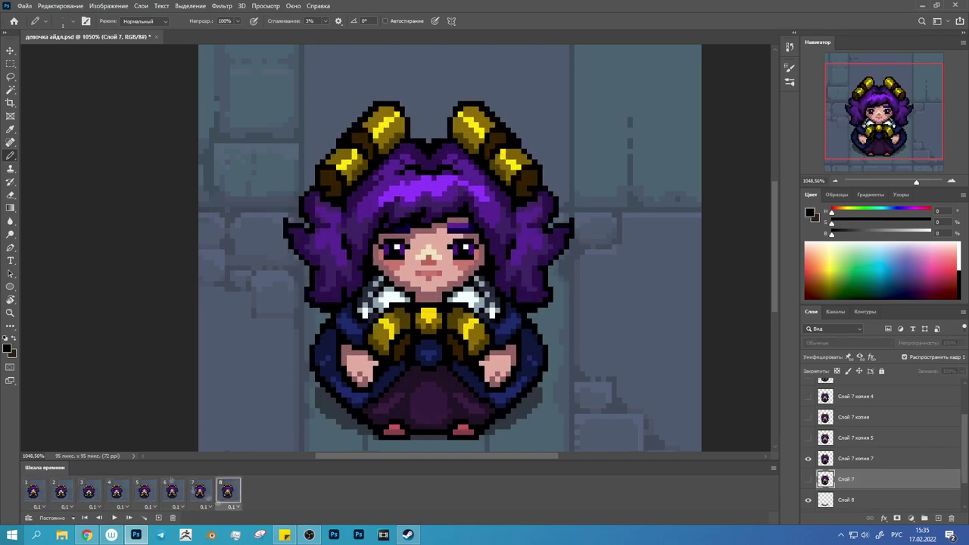
click(114, 517)
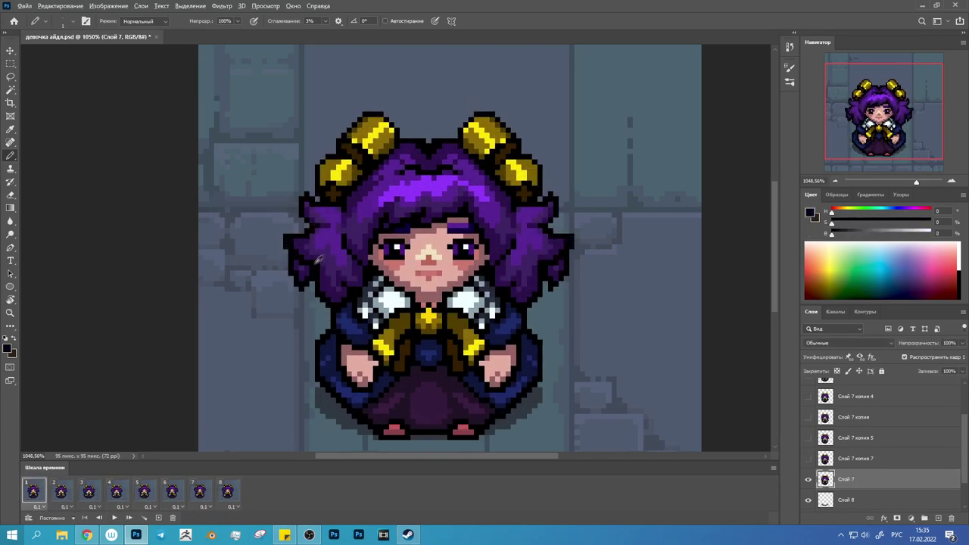
key(e)
key(b)
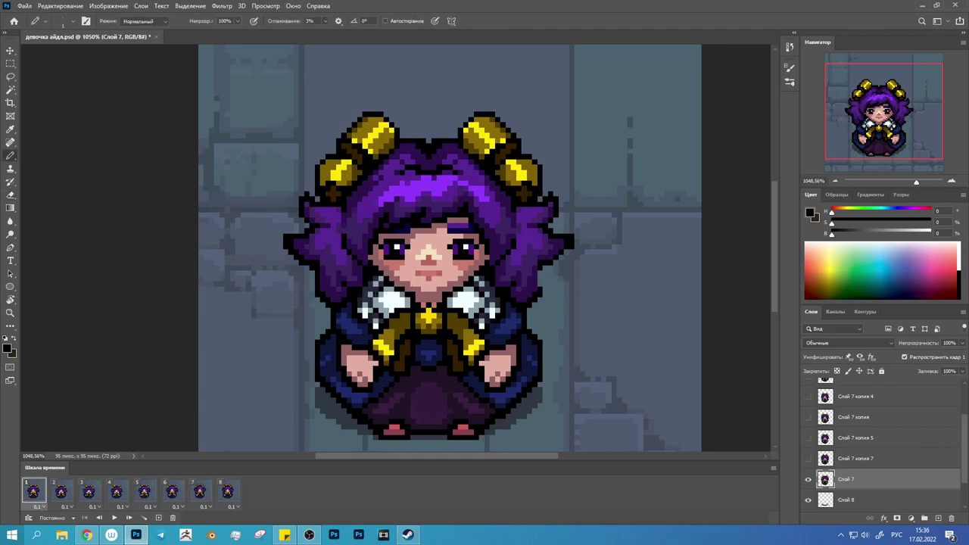
click(113, 517)
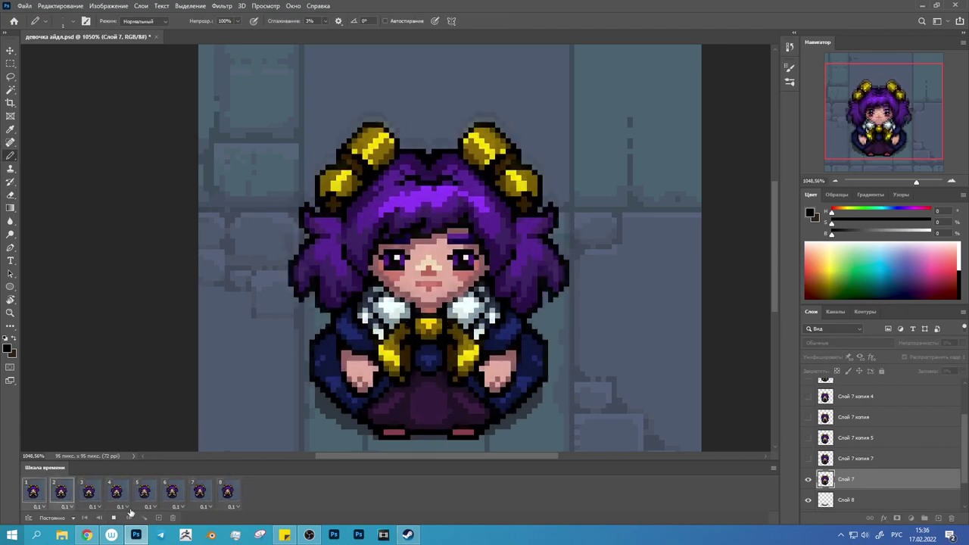
- Toggle the 0.1-second loop on and off several times, reset to black, and stop on frame 1
click(114, 518)
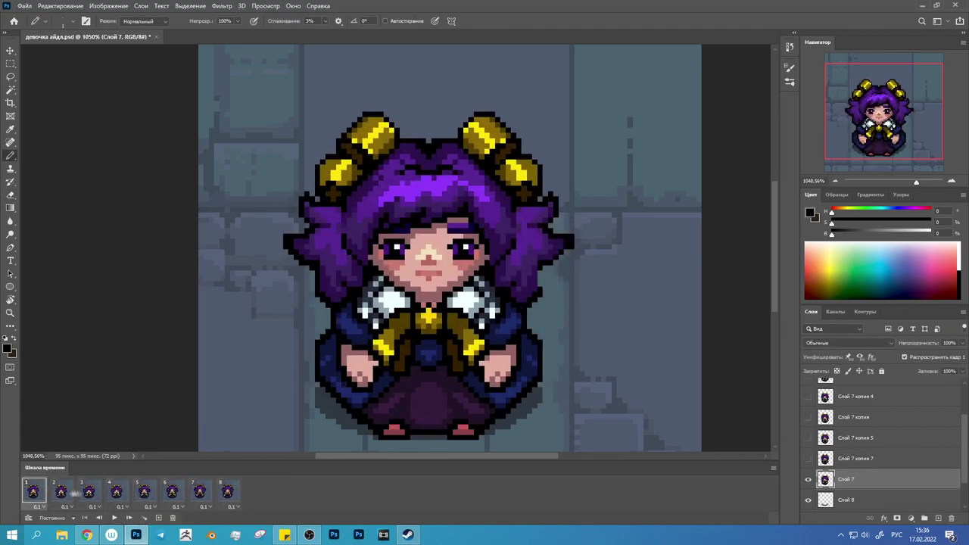
key(space)
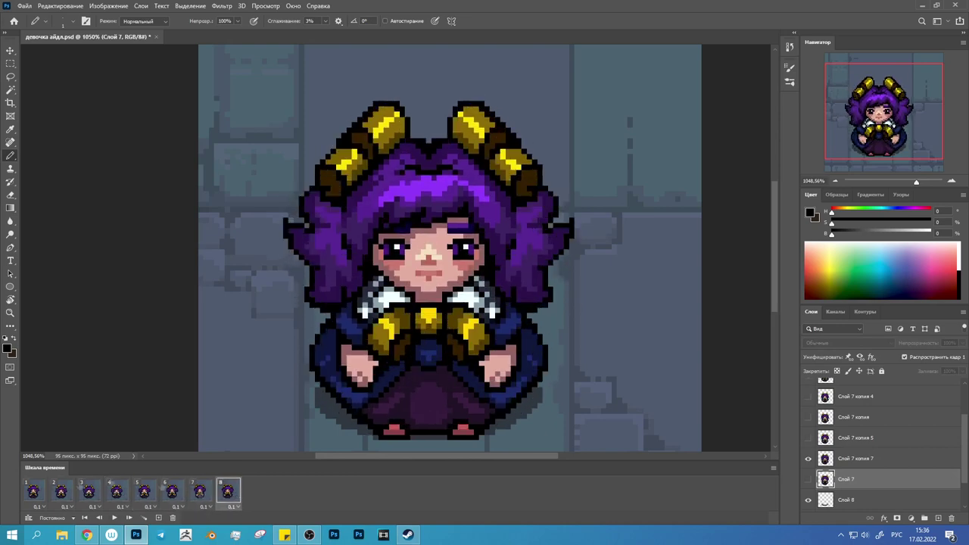
key(space)
alt+click(324, 335)
key(d)
key(space)
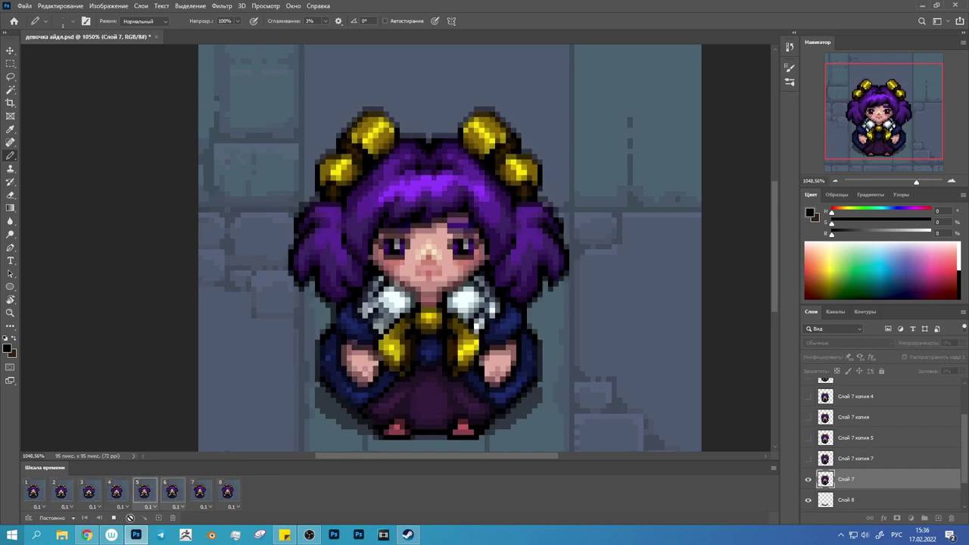
key(space)
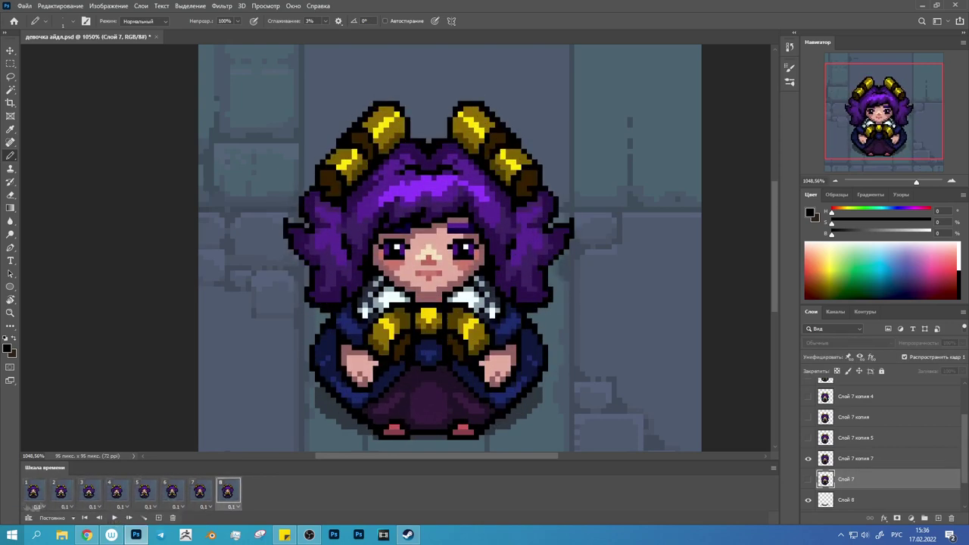
key(space)
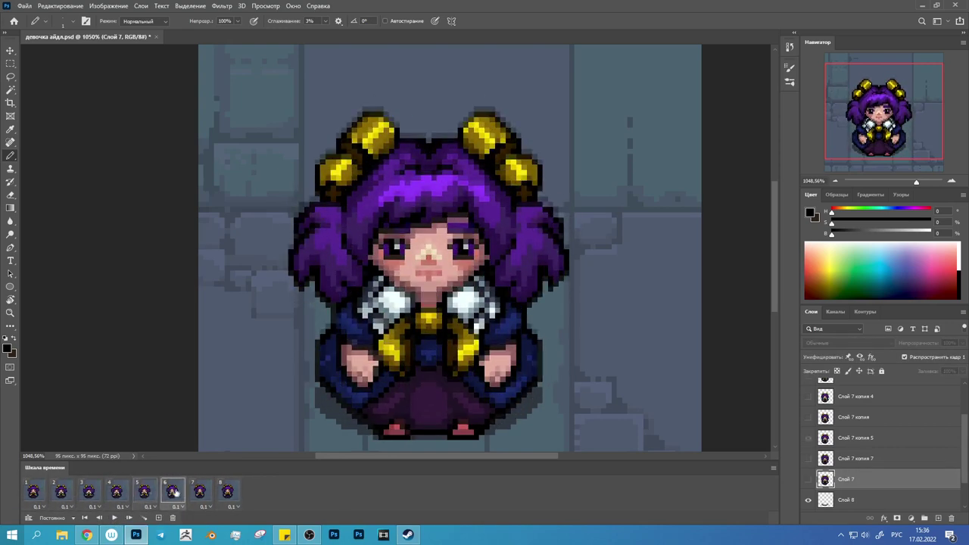
key(space)
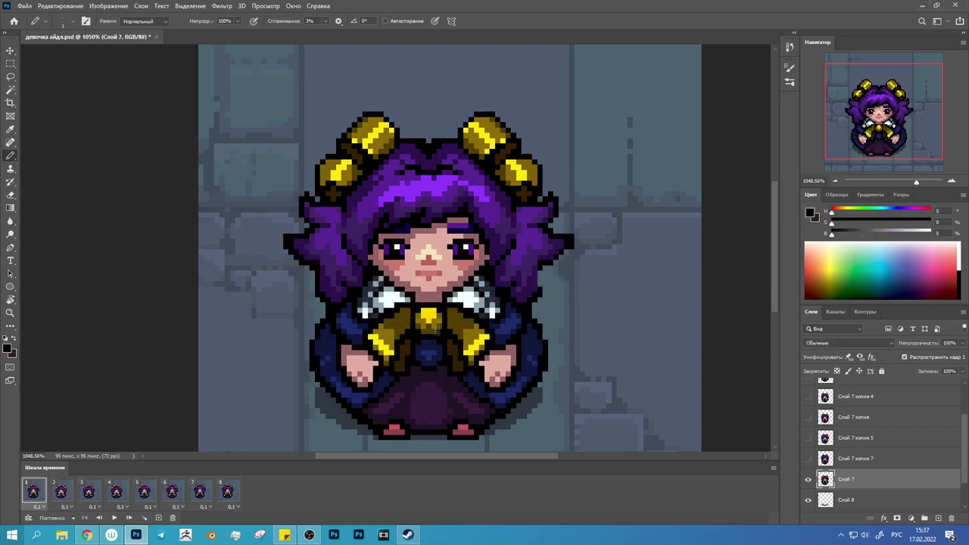
- Sample dark brown and olive shades from the gold bow, ending on a lighter olive-gold
alt+click(379, 310)
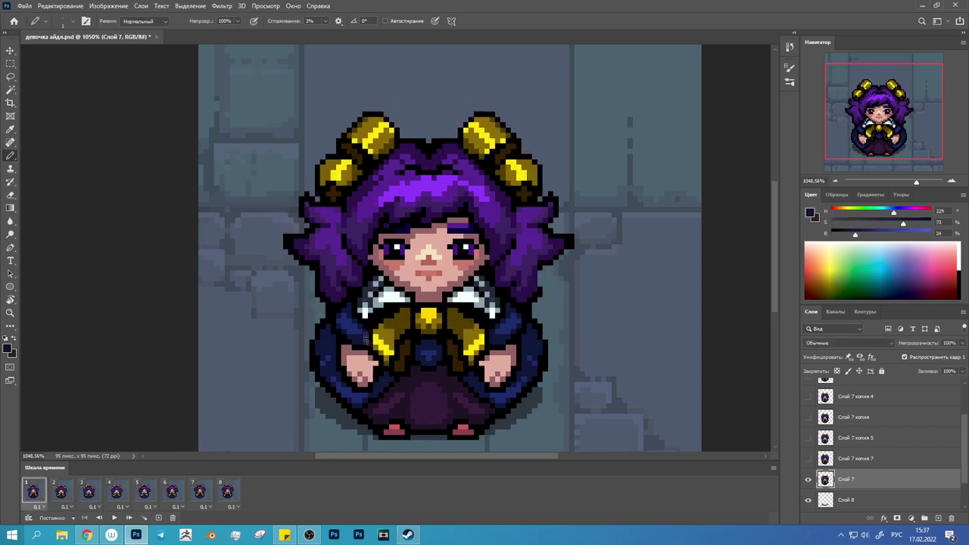
alt+click(466, 310)
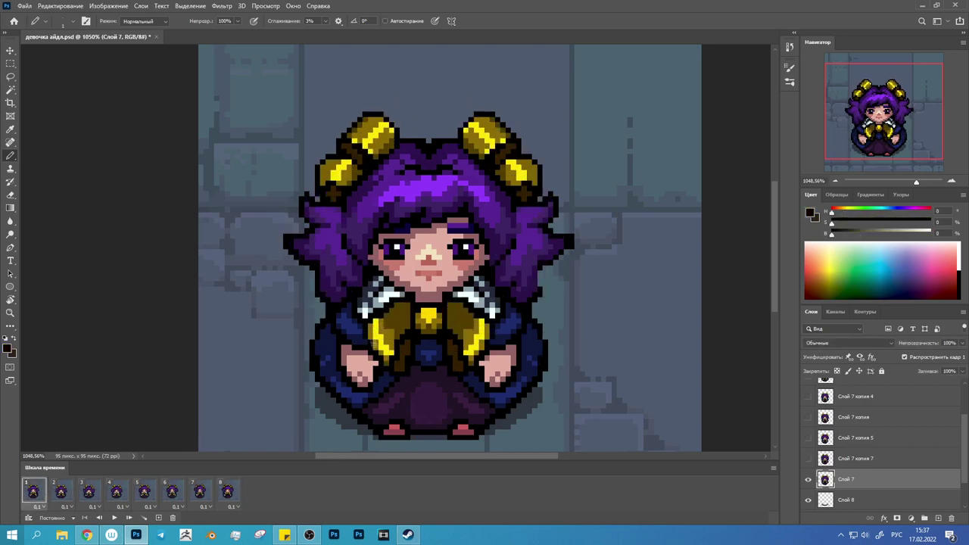
alt+click(391, 362)
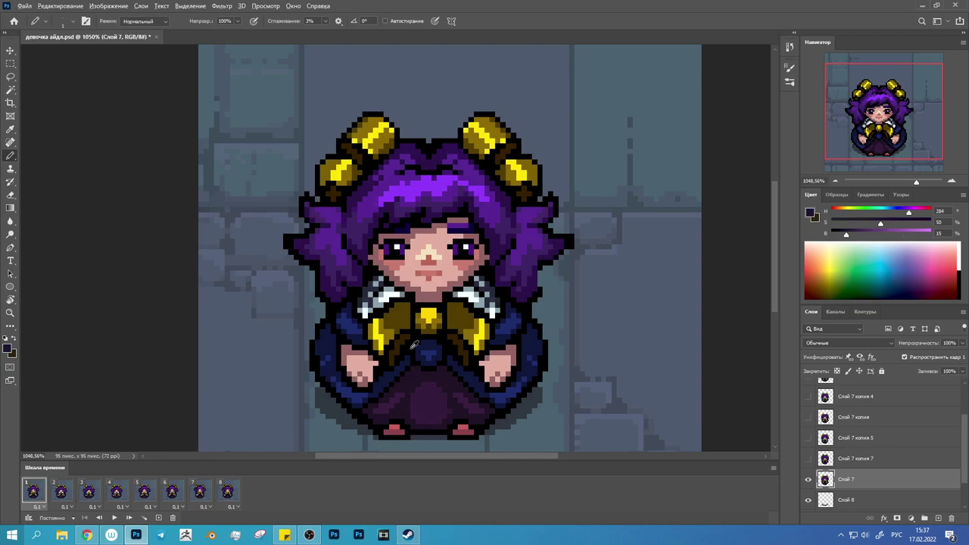
alt+click(413, 324)
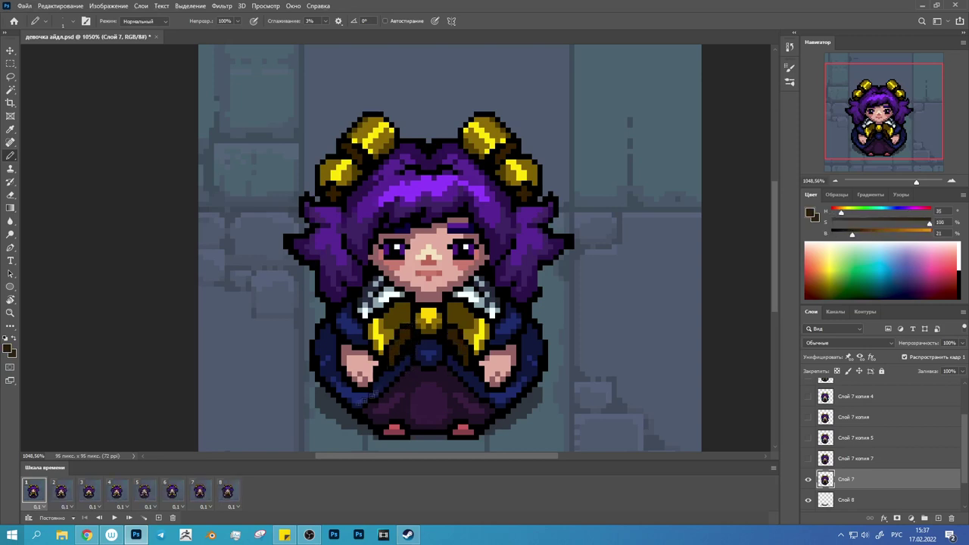
alt+click(384, 312)
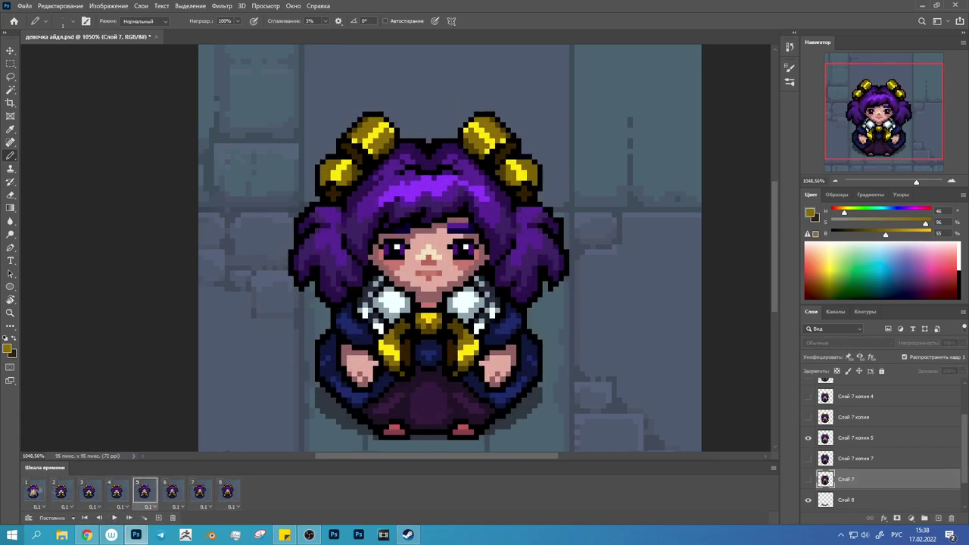
- Compare frames 6 and 5, sampling black and the bow's brown shade
click(144, 492)
click(172, 493)
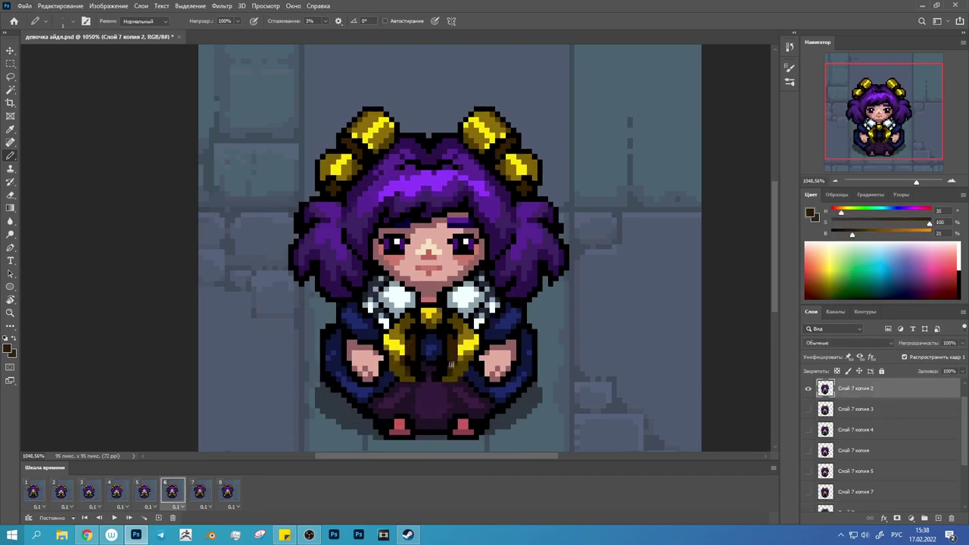
alt+click(416, 364)
alt+click(456, 353)
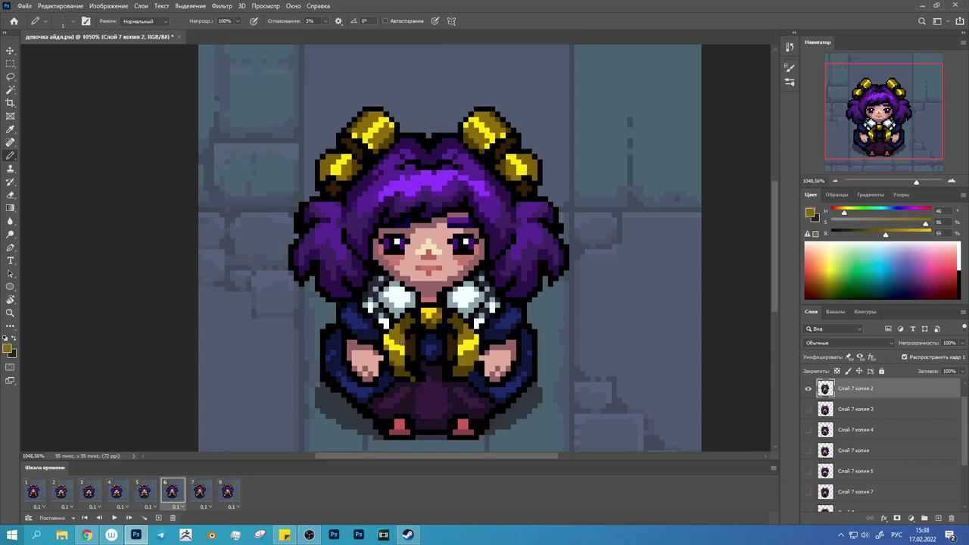
click(144, 492)
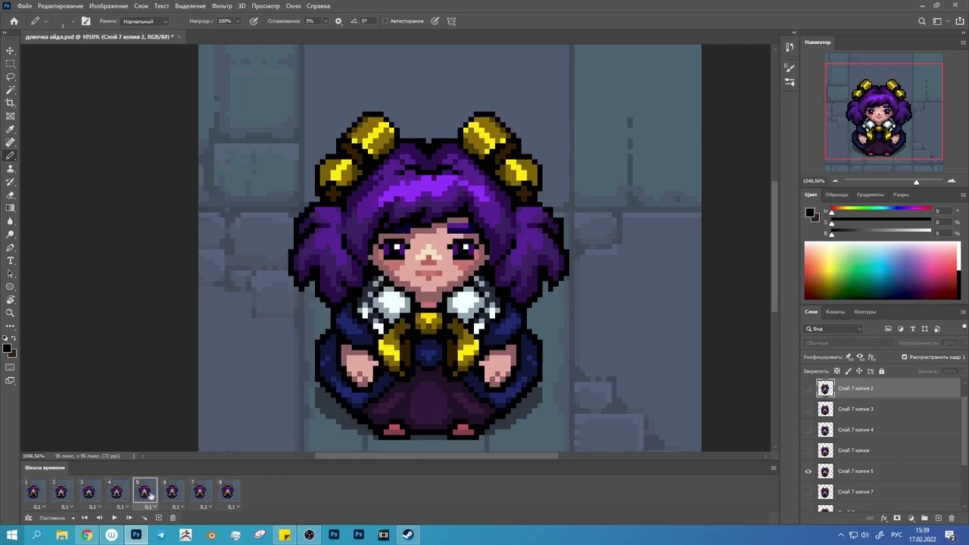
alt+click(391, 369)
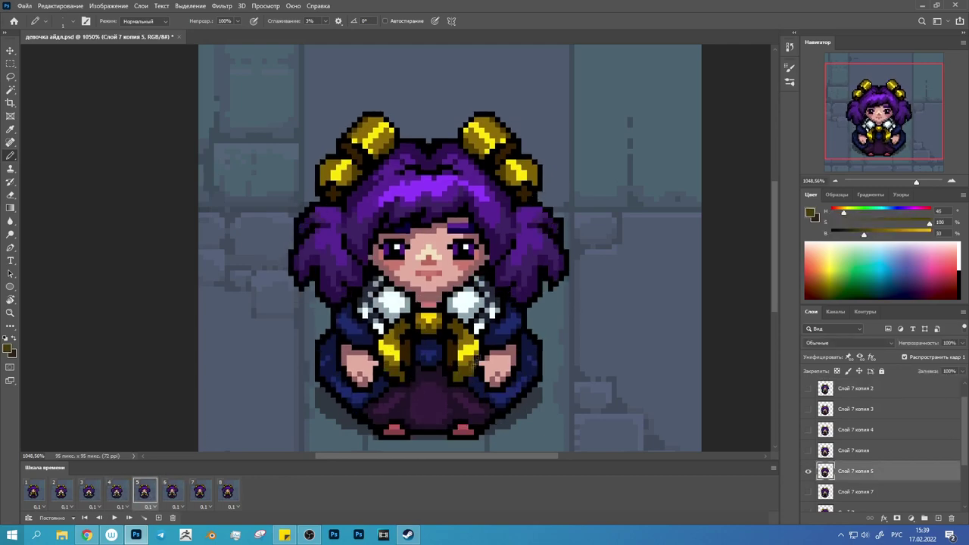
- View frame 4, step to frame 5, reset the colour to black, and play the loop
click(116, 492)
alt+click(443, 370)
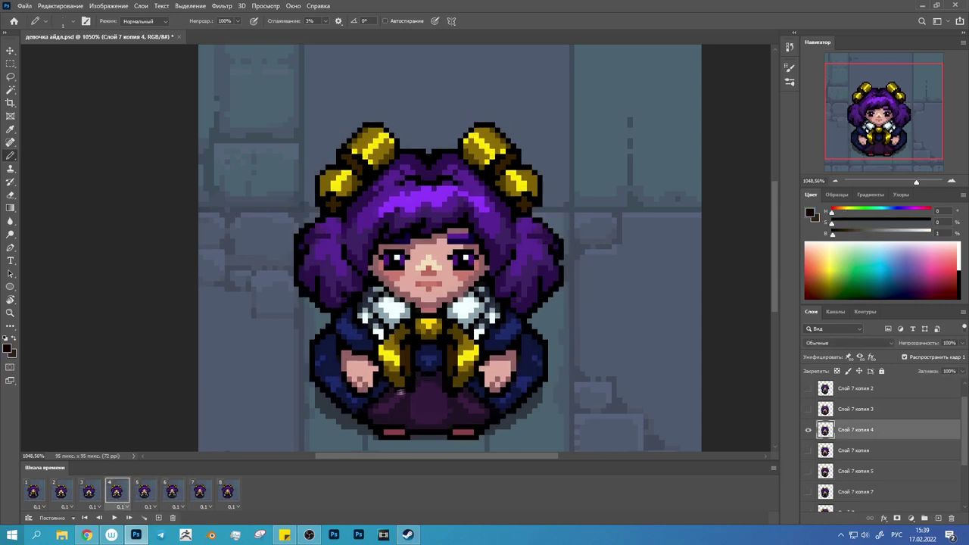
key(Right)
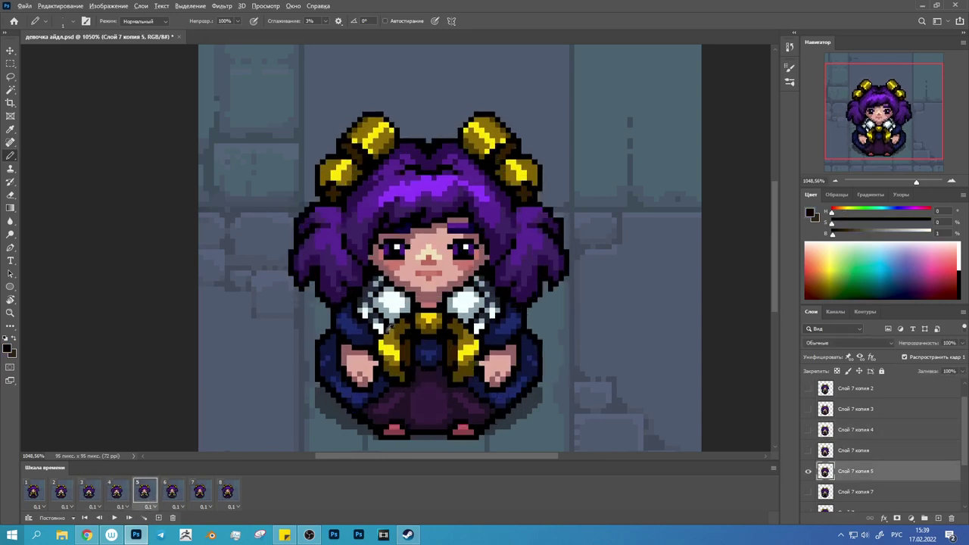
key(d)
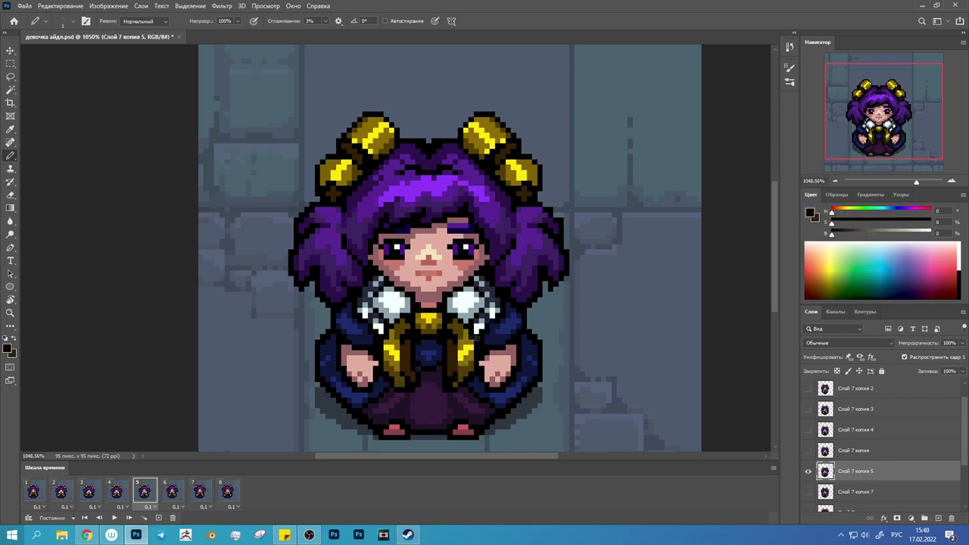
key(space)
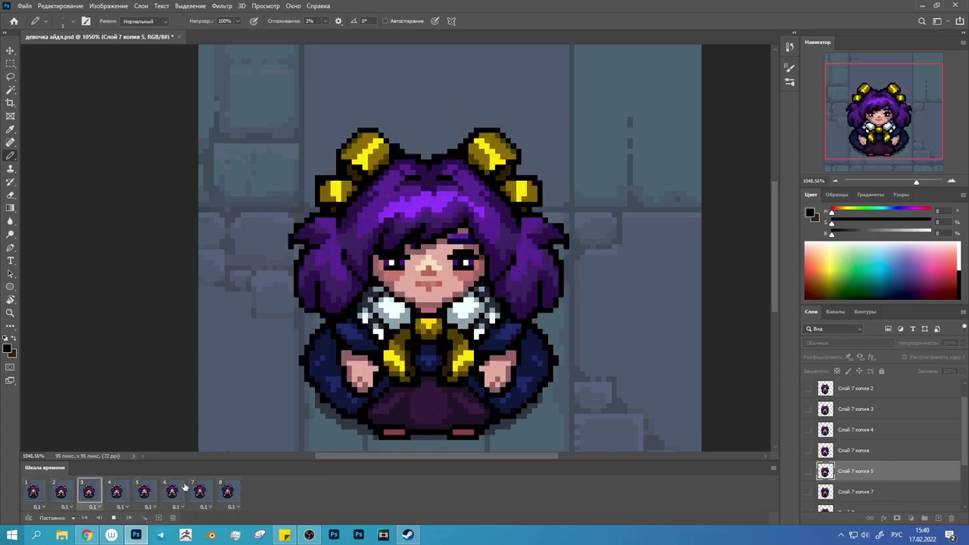
- Zoom out and back to about 446%, then set frames 5–7 to a 0-second delay
drag(916, 180, 900, 181)
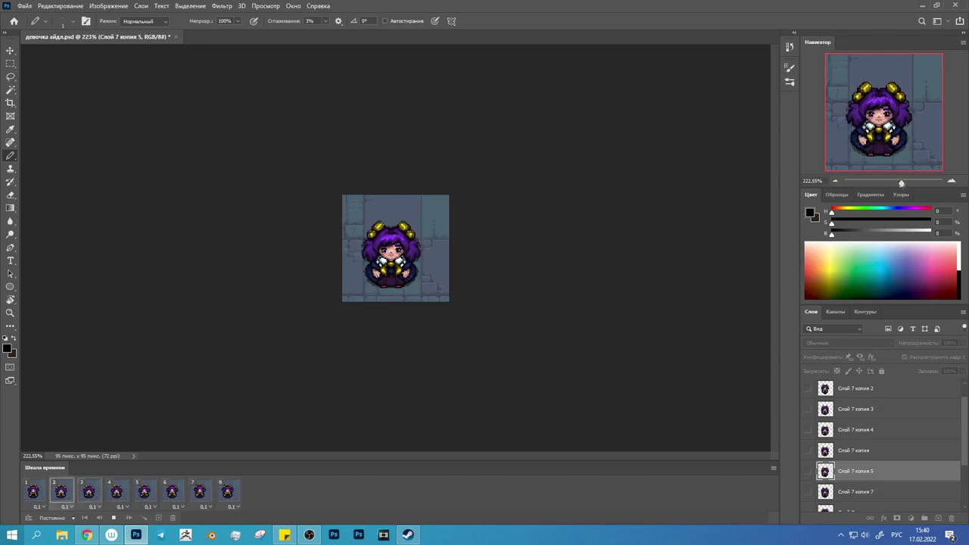
drag(900, 184, 908, 181)
key(space)
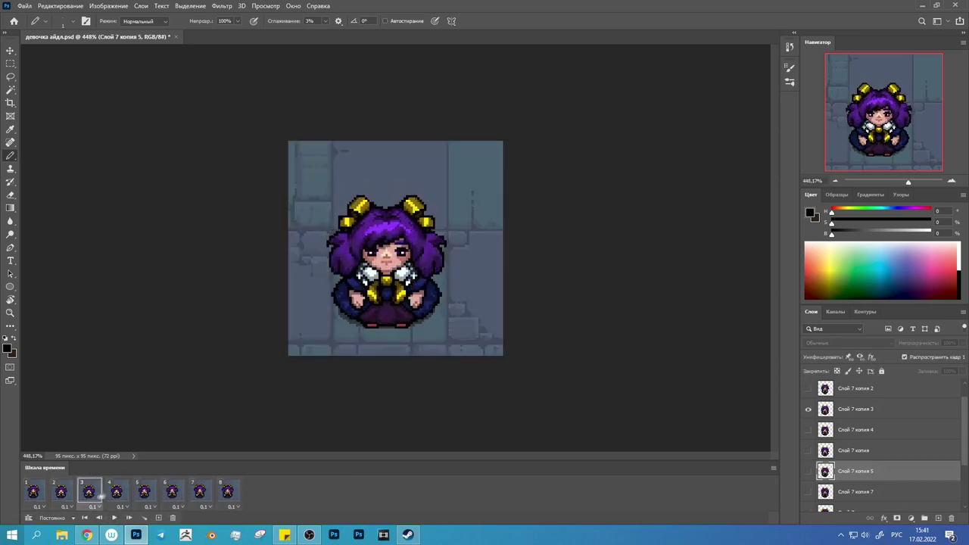
click(205, 506)
click(216, 408)
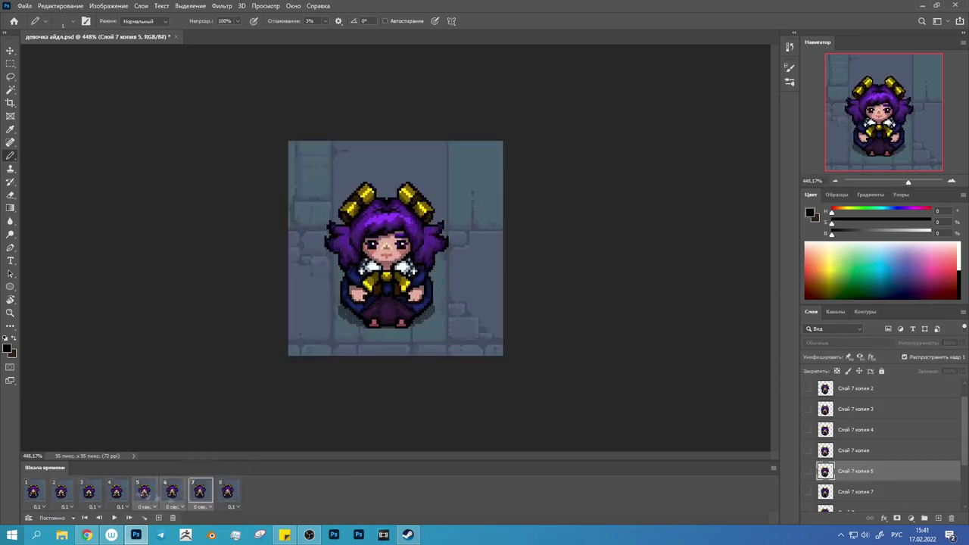
click(66, 506)
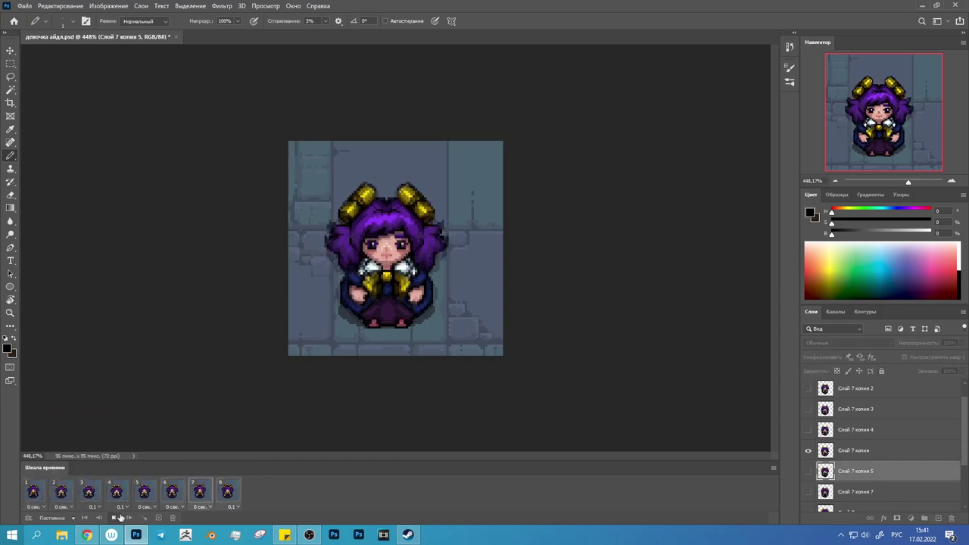